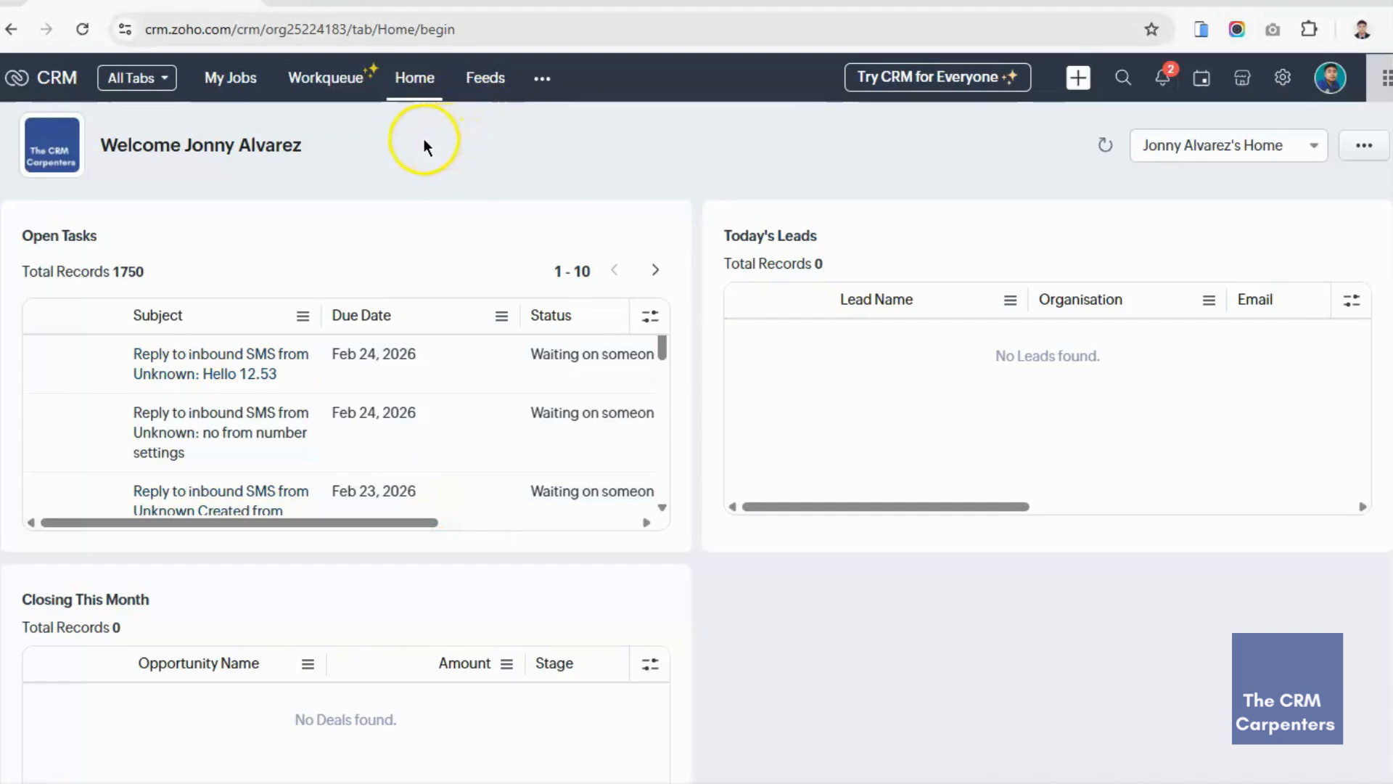
click(384, 2)
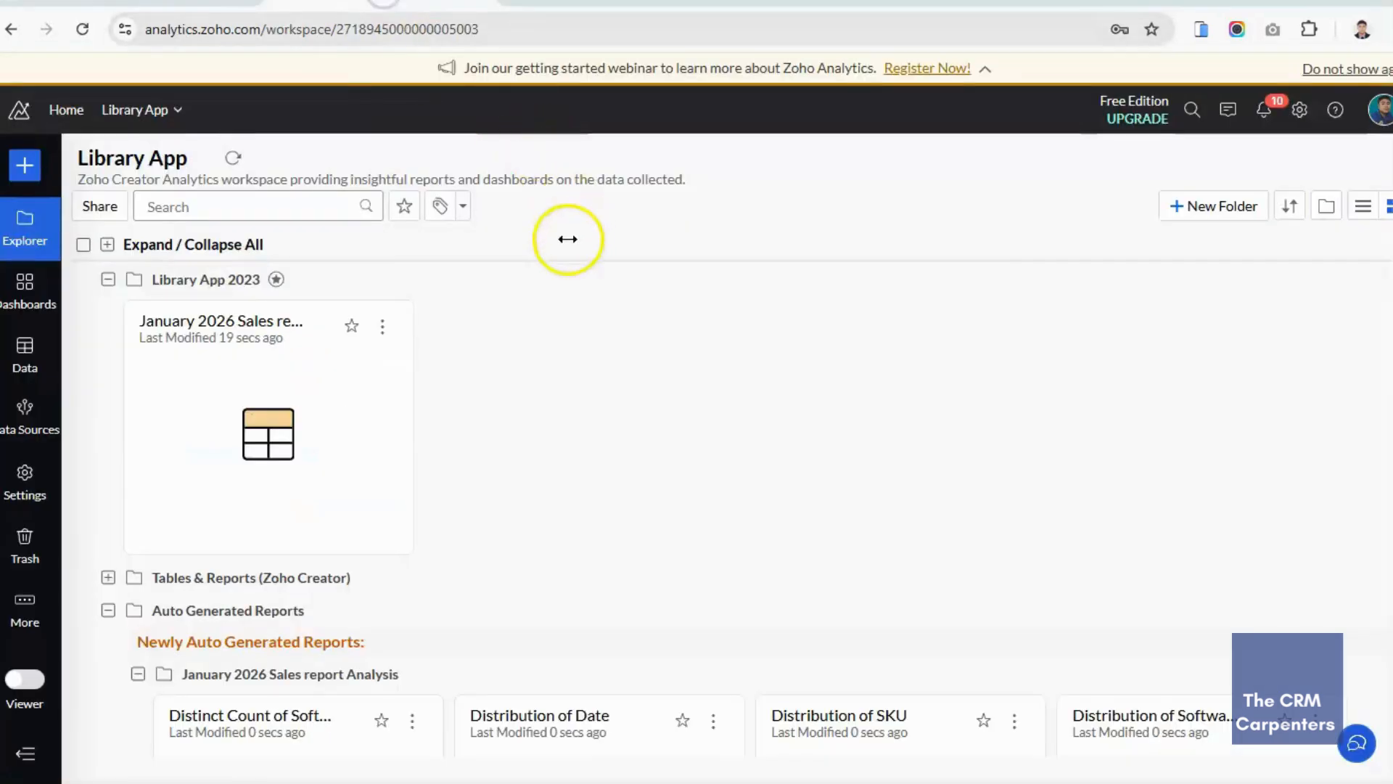
click(181, 5)
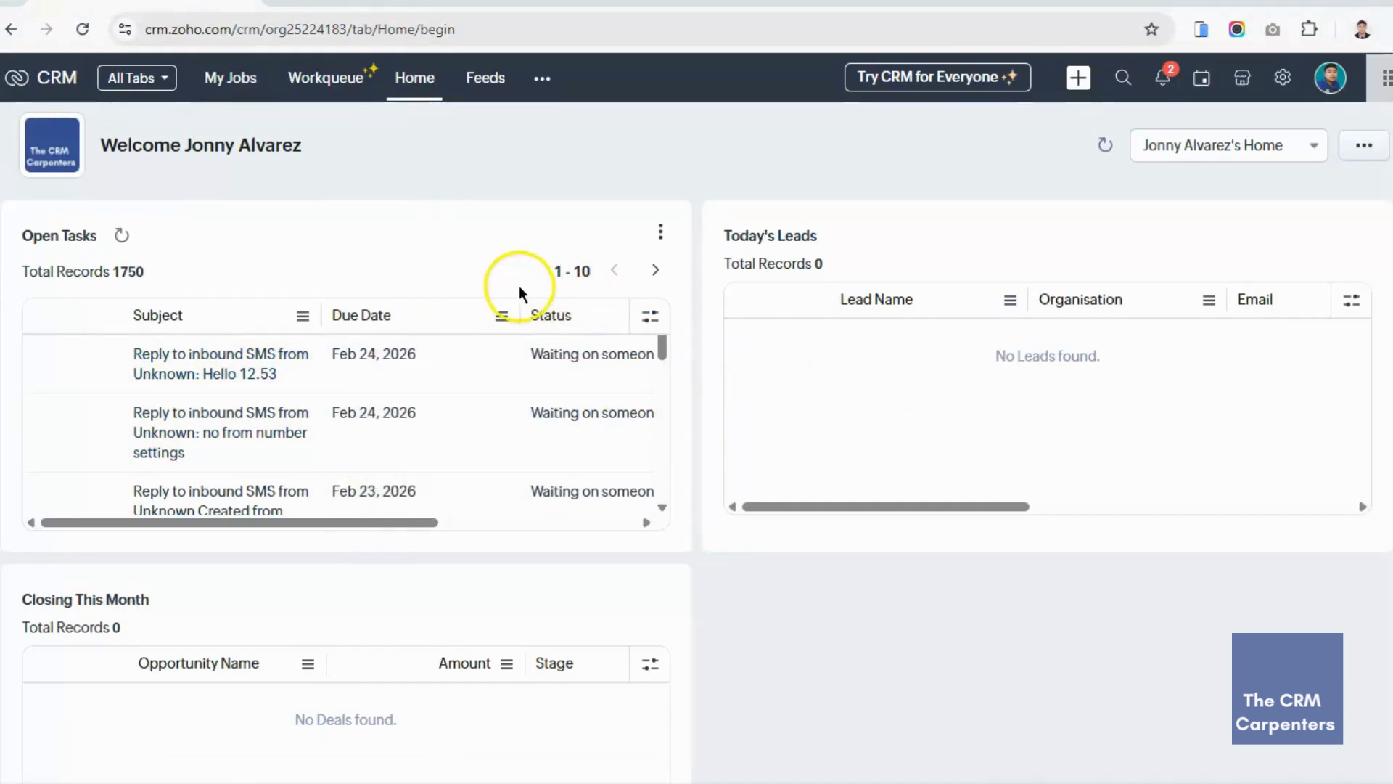
scroll(492, 283, down, 1)
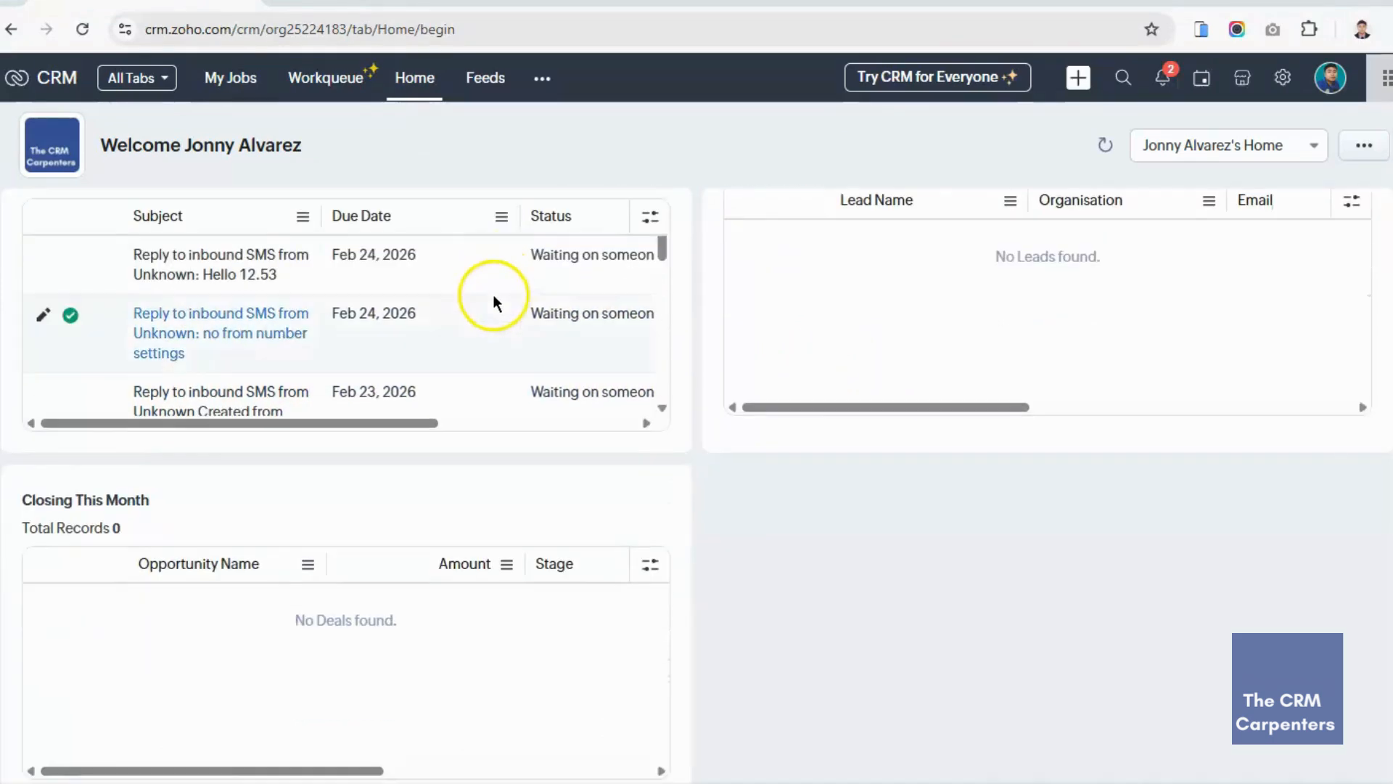
Switch to Zoho Analytics, open the January 2026 Sales report Analysis Dashboard and review its charts
click(377, 7)
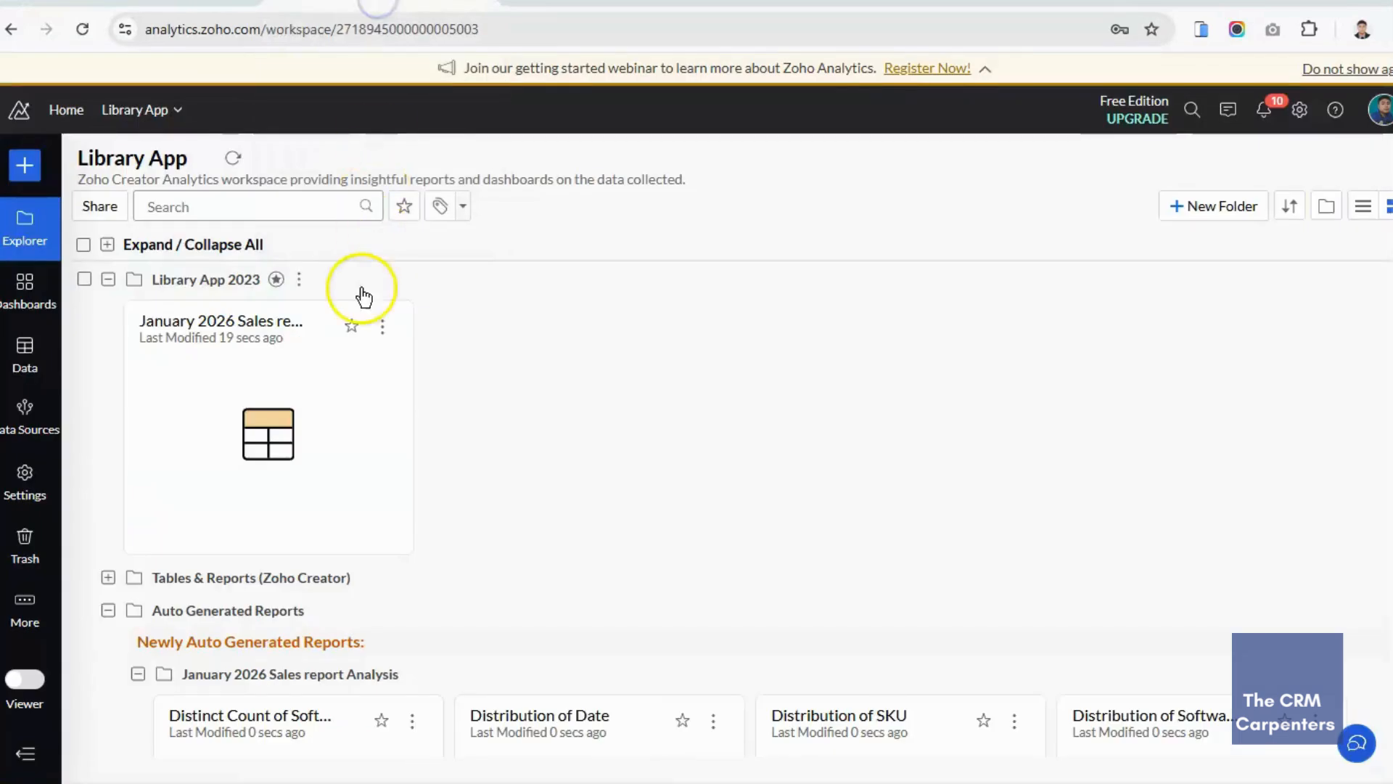
click(25, 294)
click(265, 263)
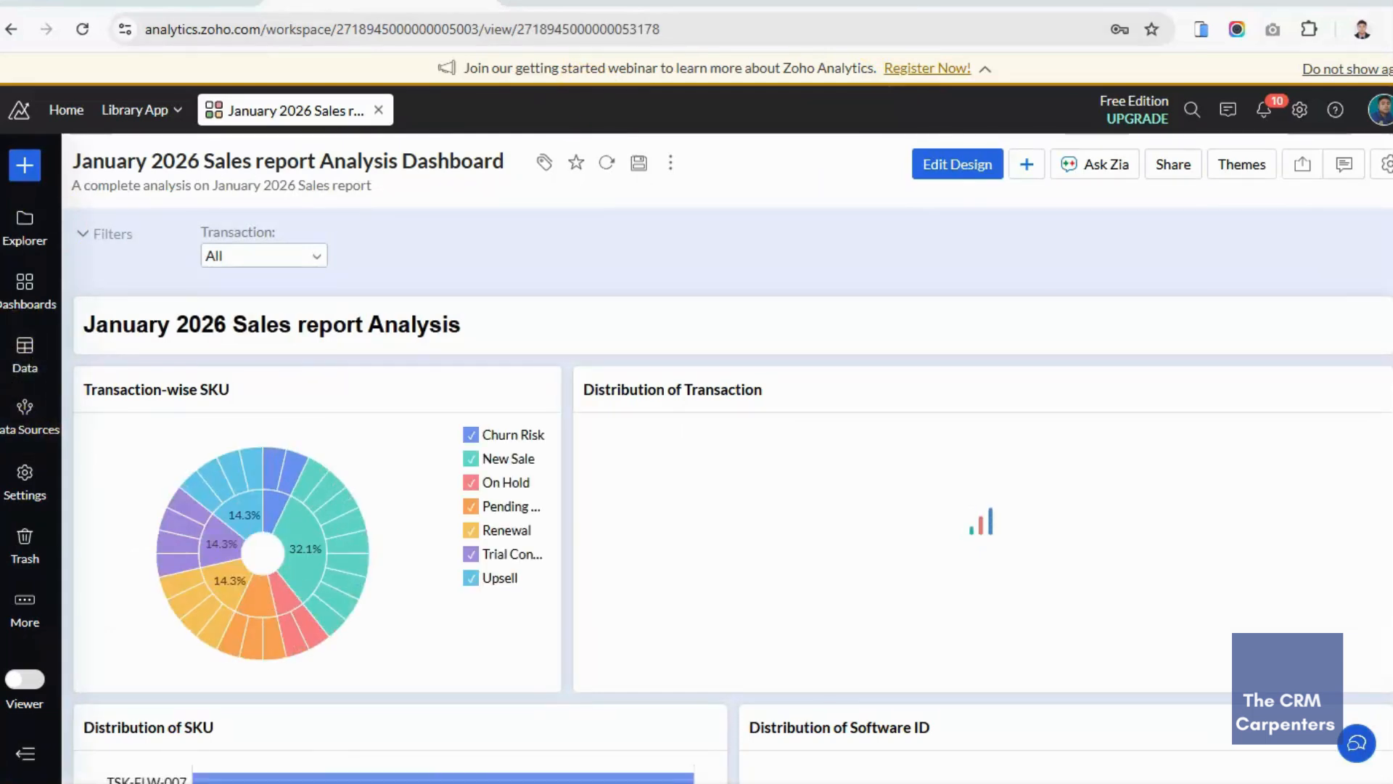
scroll(762, 352, down, 4)
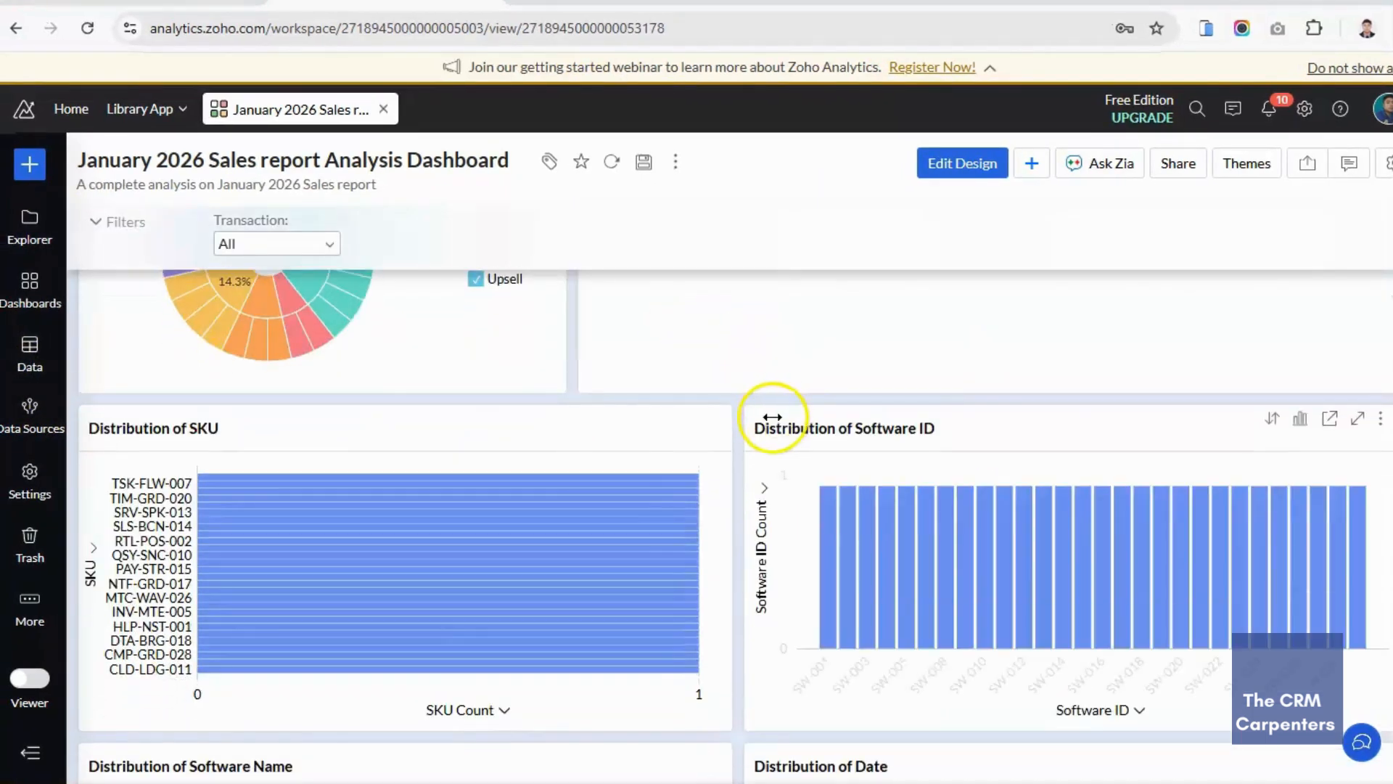
scroll(759, 401, up, 3)
scroll(672, 416, down, 7)
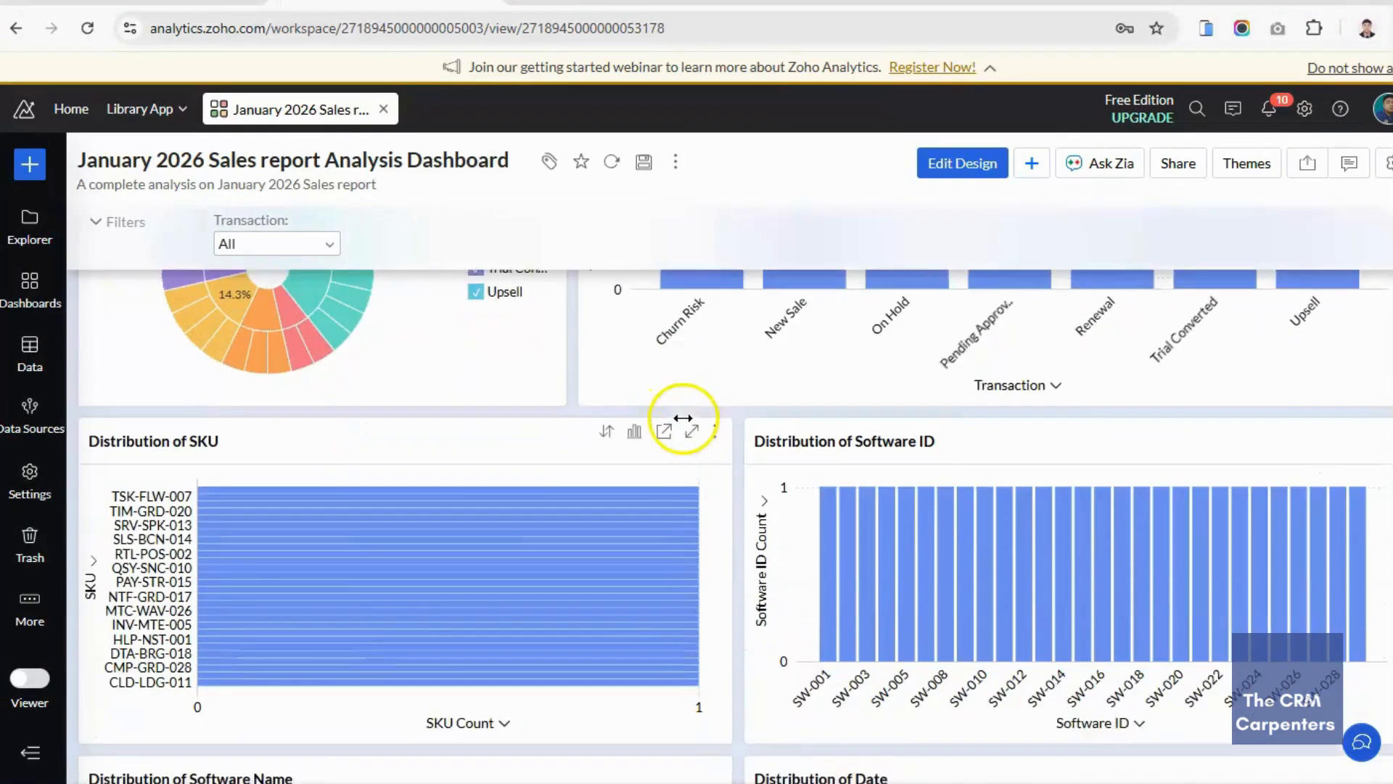
scroll(713, 417, down, 6)
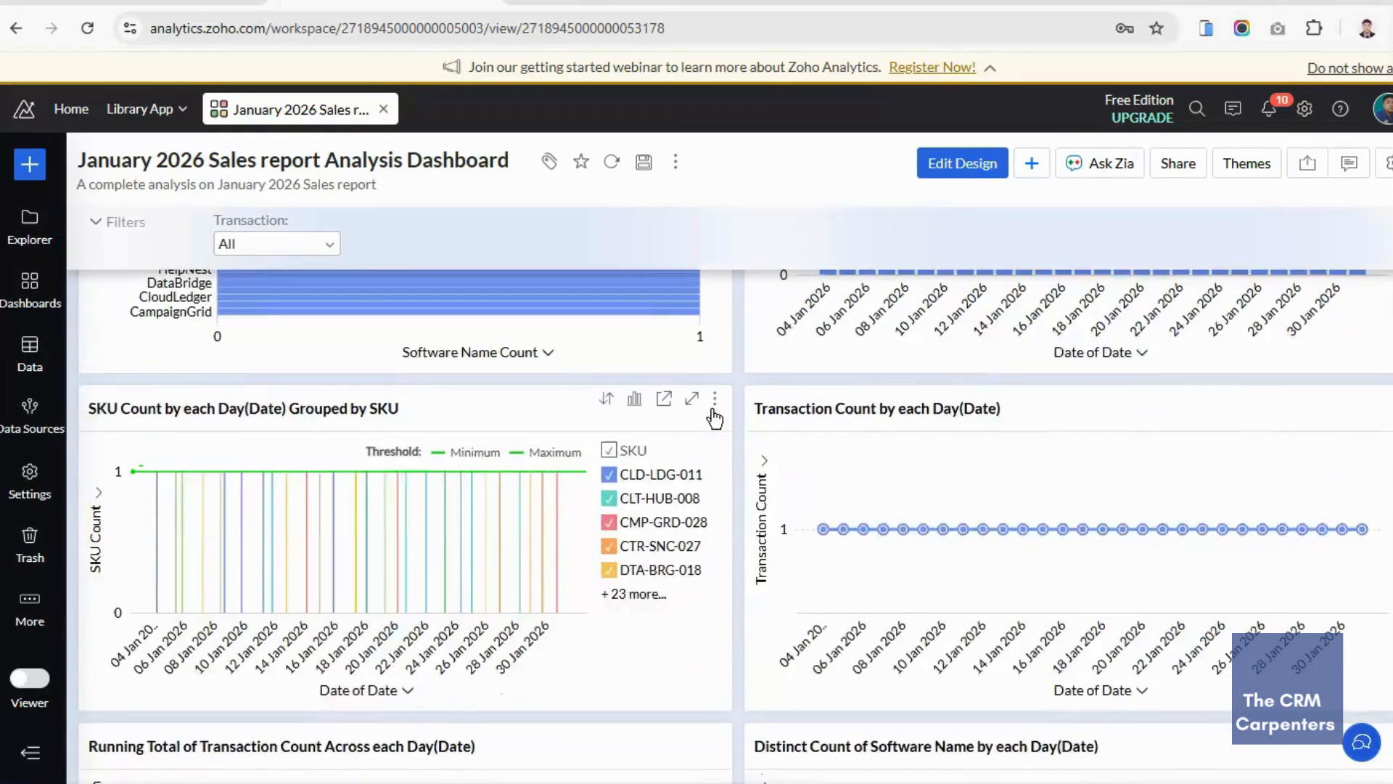
scroll(712, 410, up, 13)
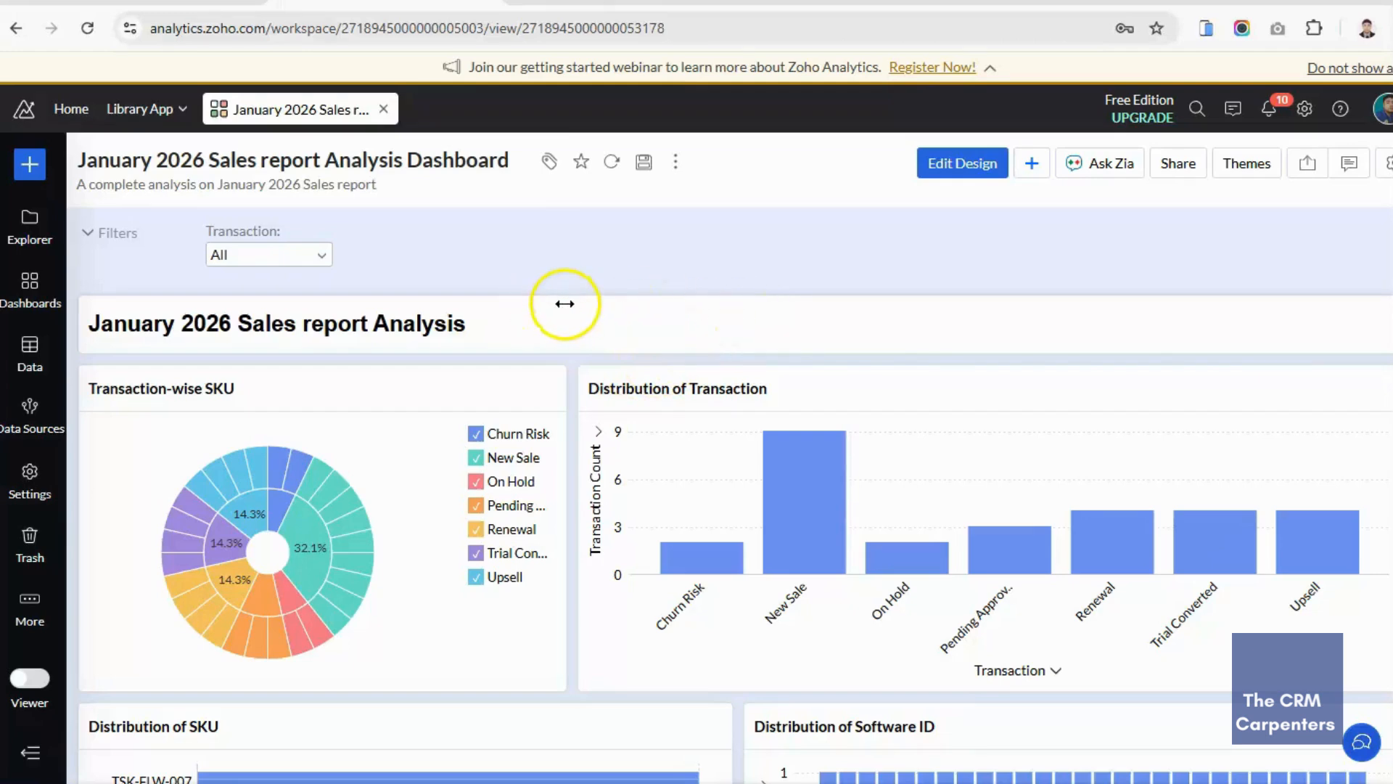
Open the dashboard's URL/Permalink sharing settings and set the access permission to Public on the web for organization and external users
click(1182, 171)
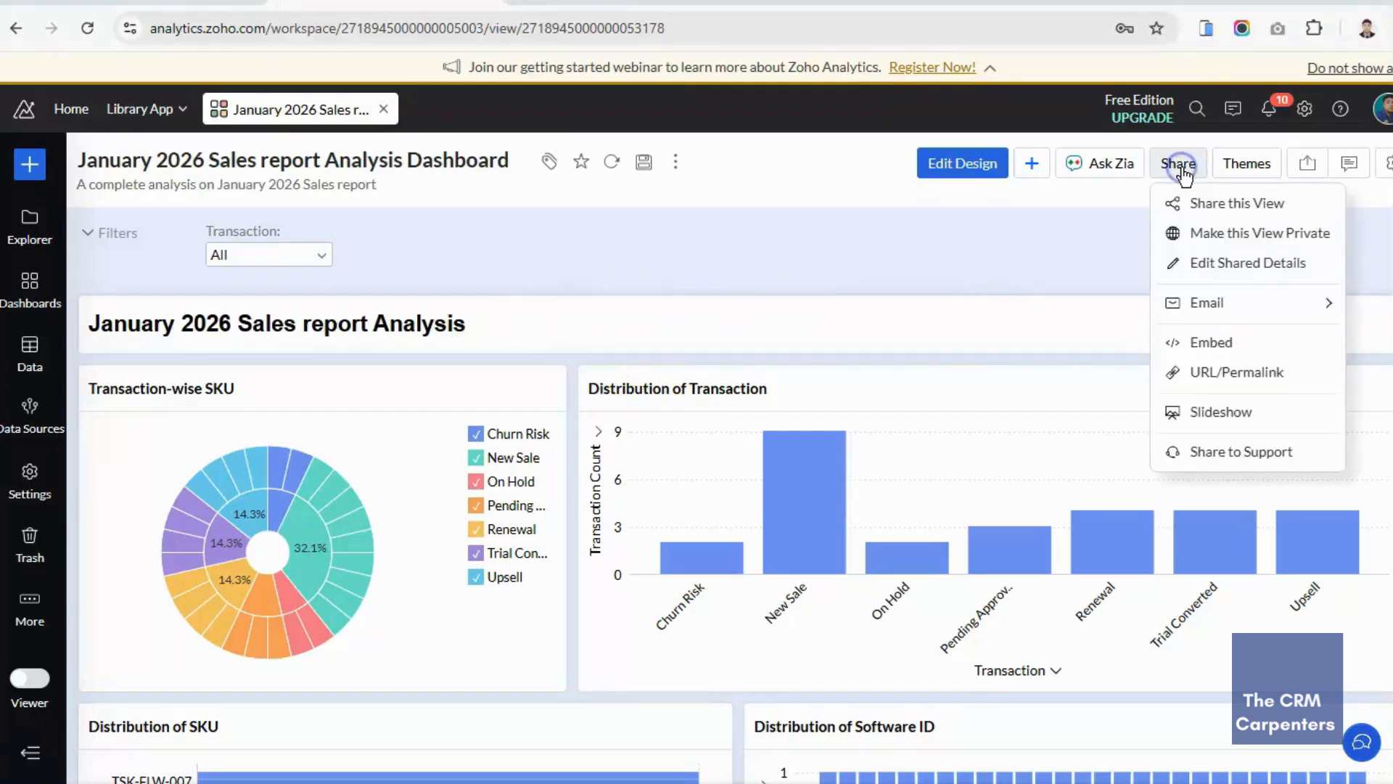
click(1232, 378)
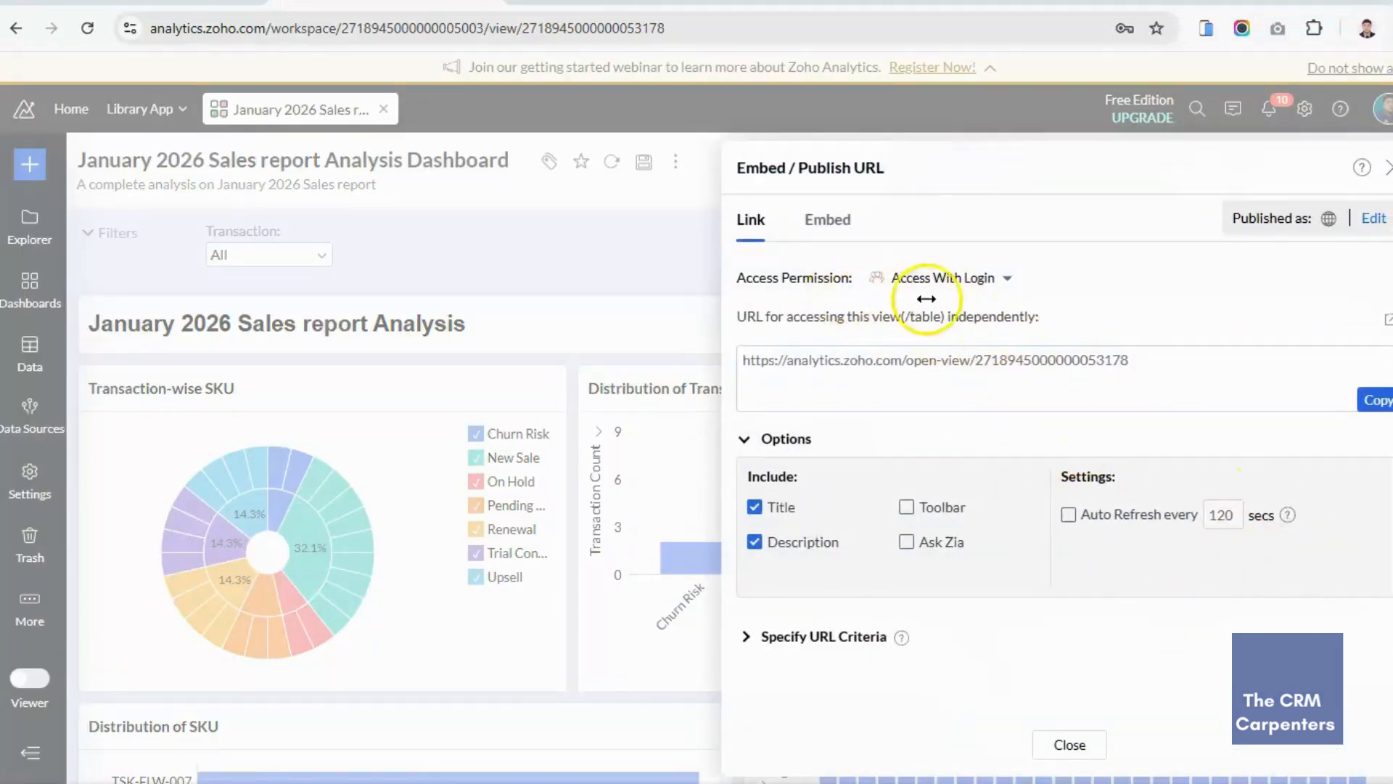
click(964, 292)
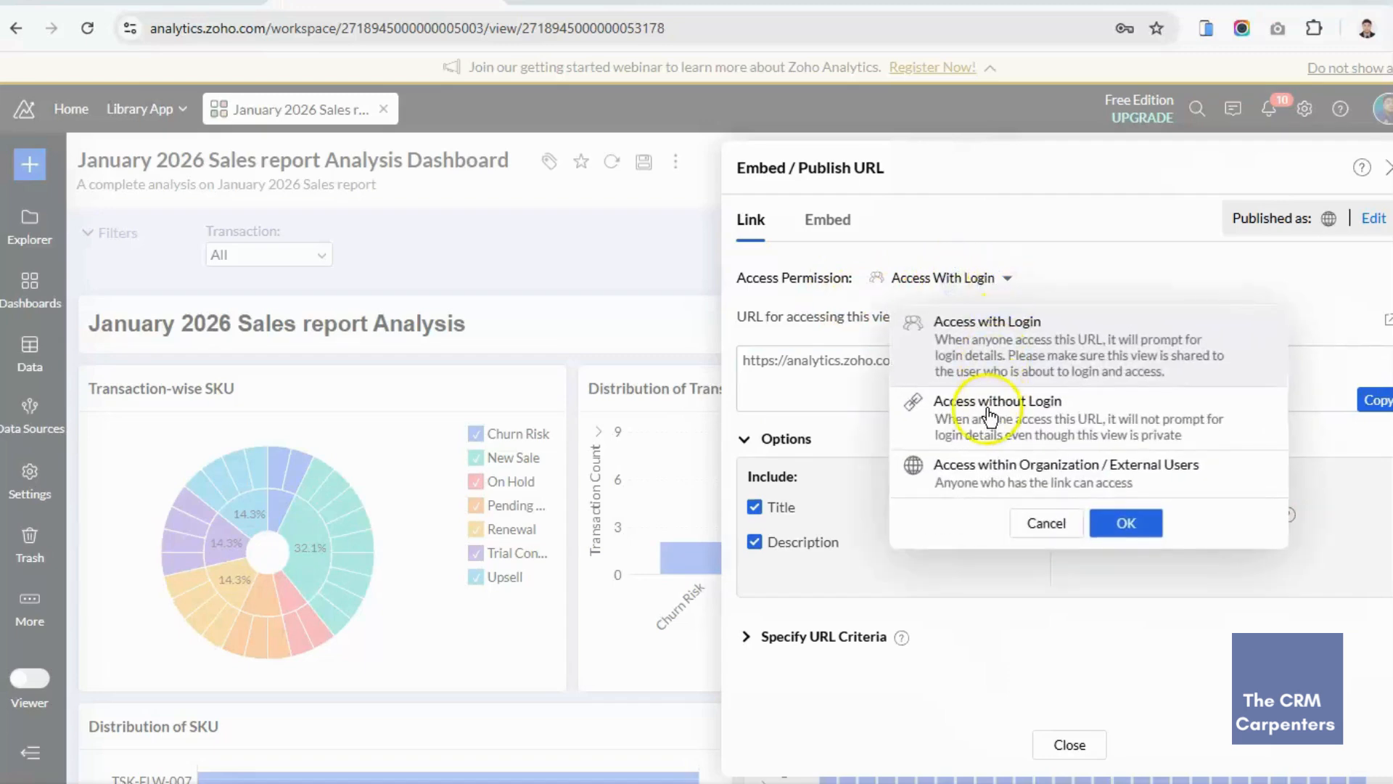
click(994, 479)
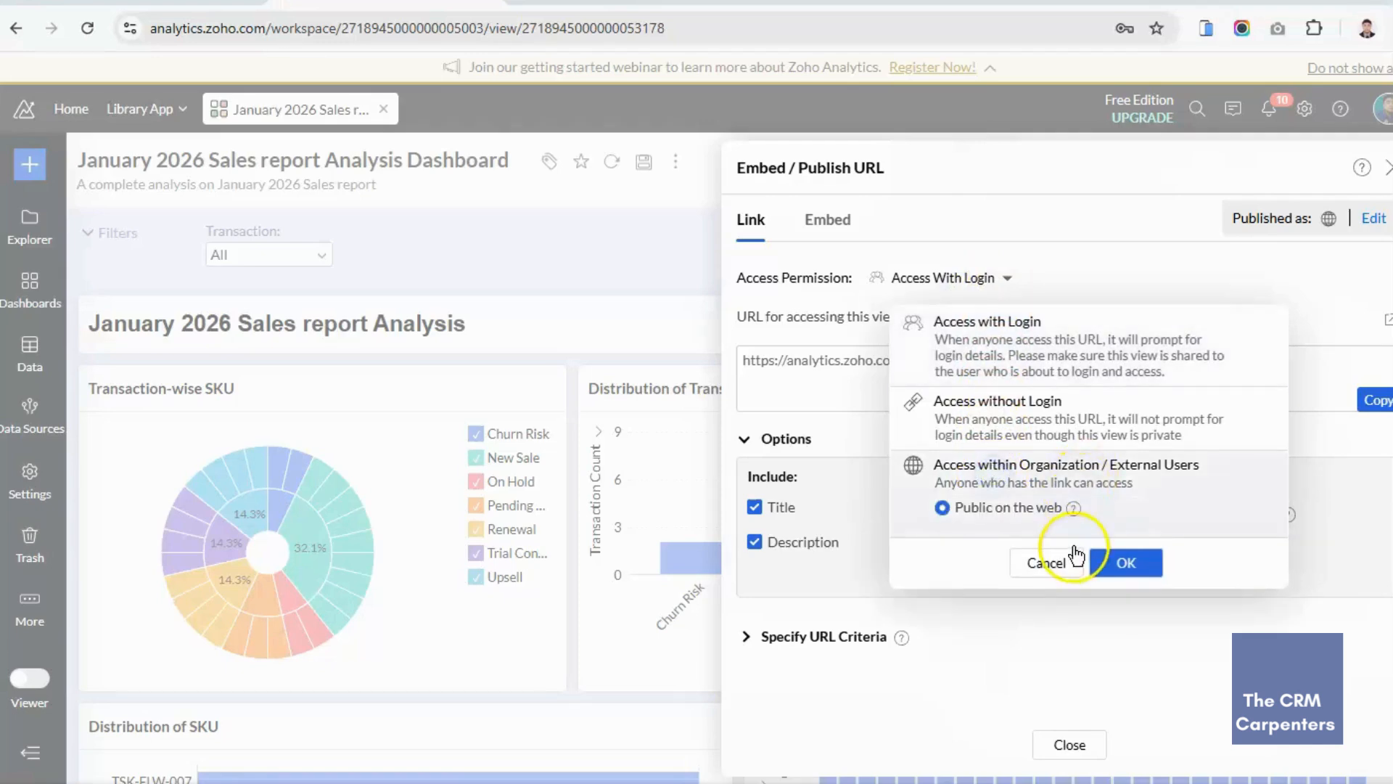
click(1129, 566)
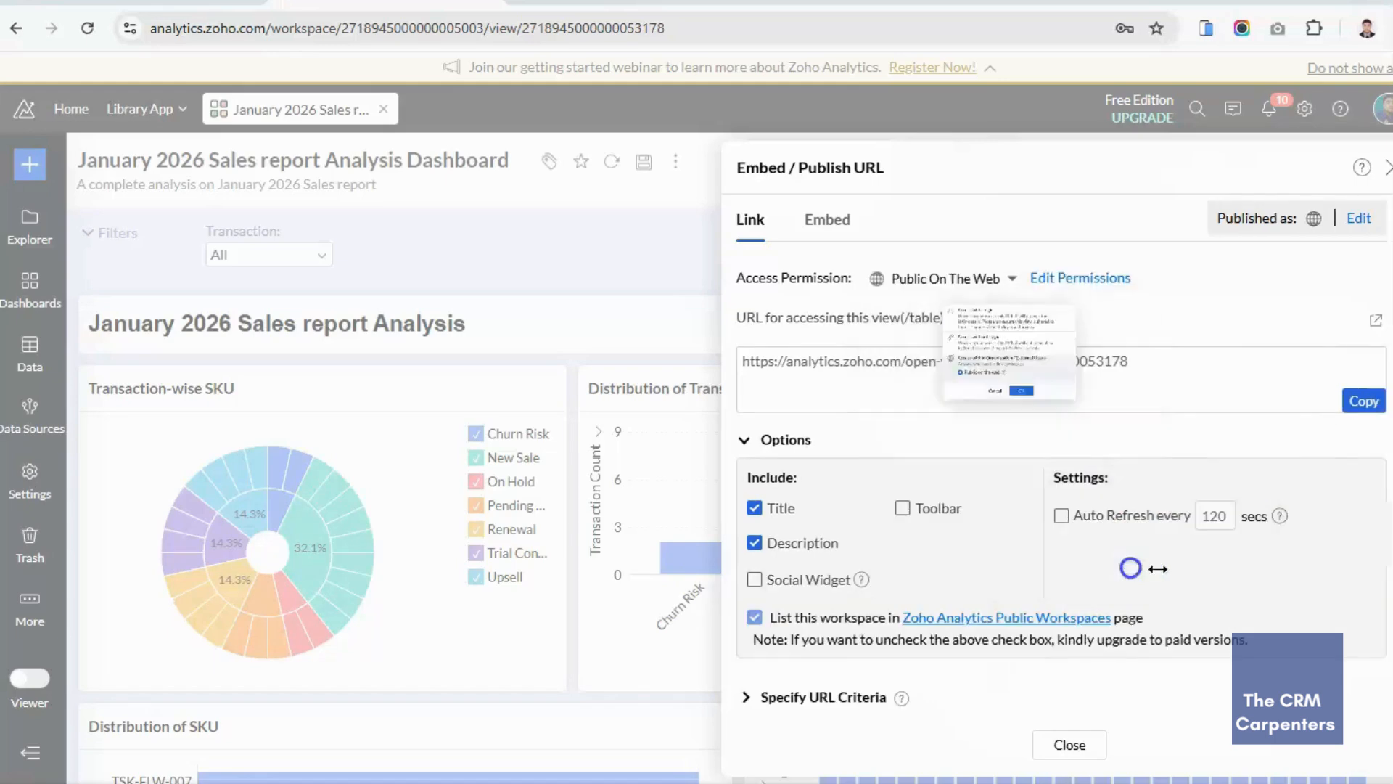
Select the dashboard's full public URL and copy it
click(1145, 365)
click(1166, 381)
click(1098, 356)
click(1145, 365)
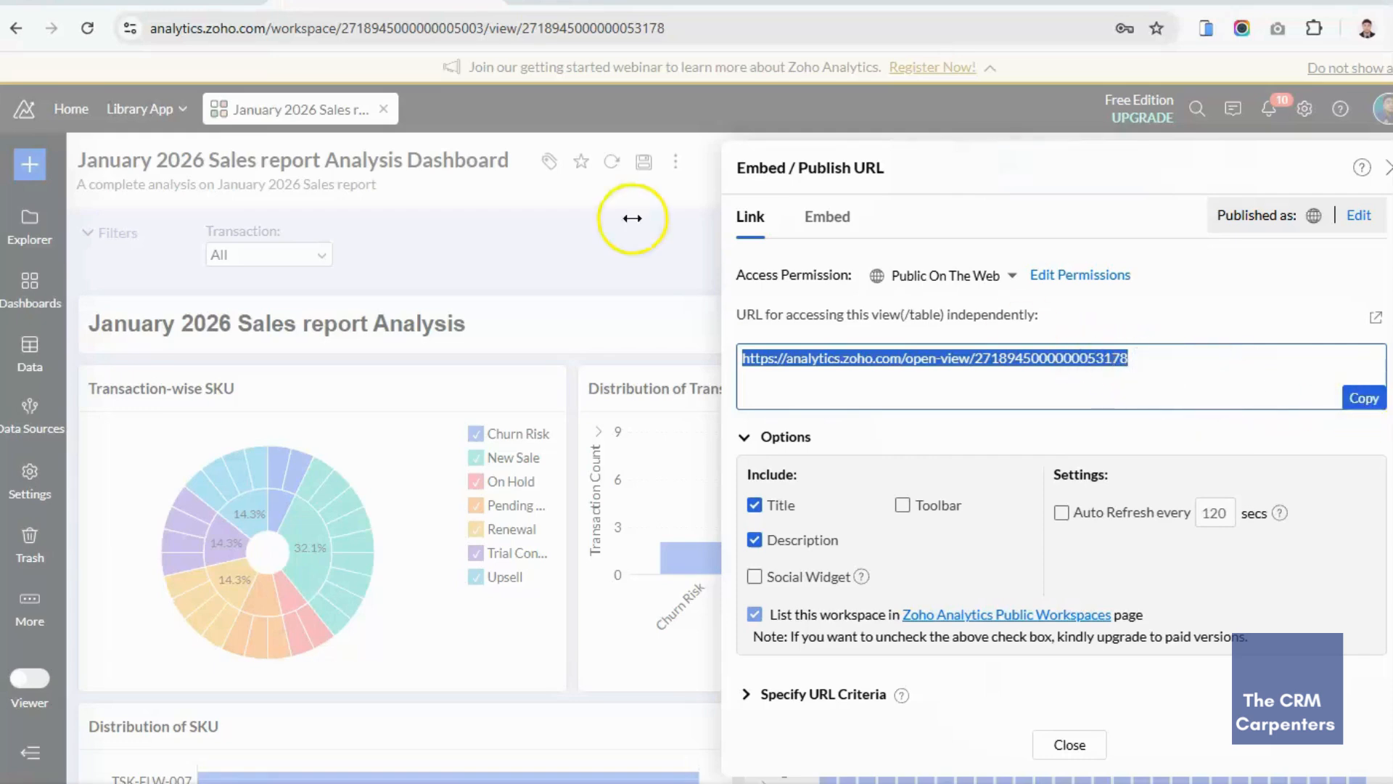
Switch to Zoho CRM and open the Widgets page in the Developer Hub section of Setup
click(196, 3)
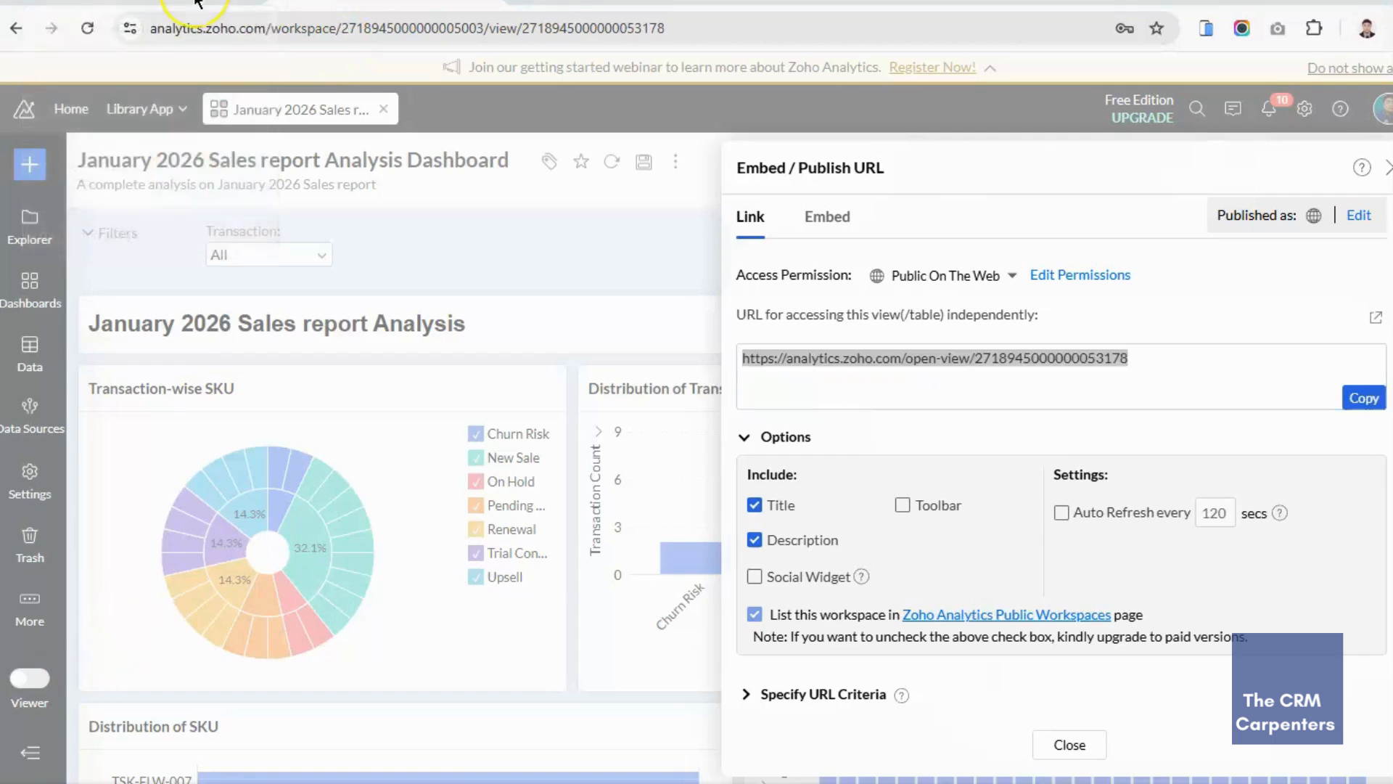
click(196, 2)
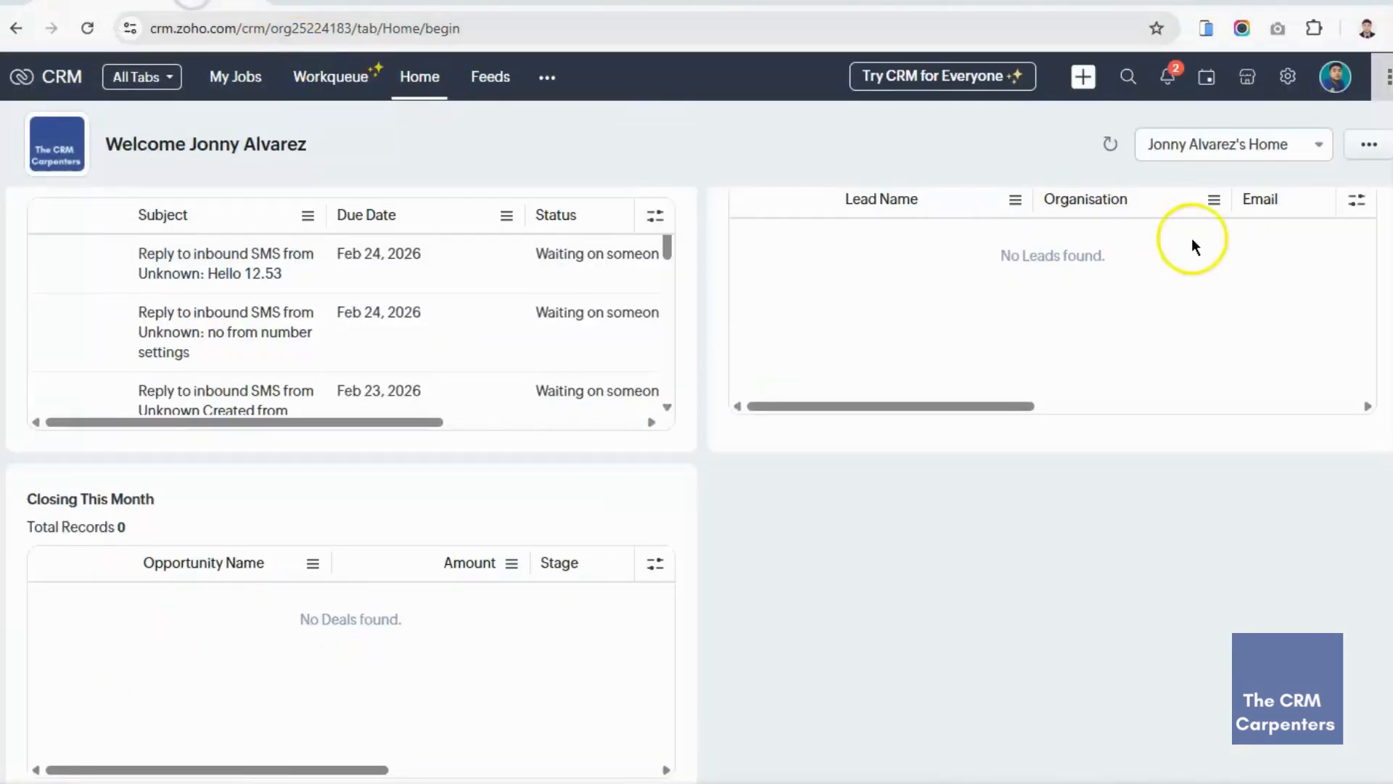
click(1288, 76)
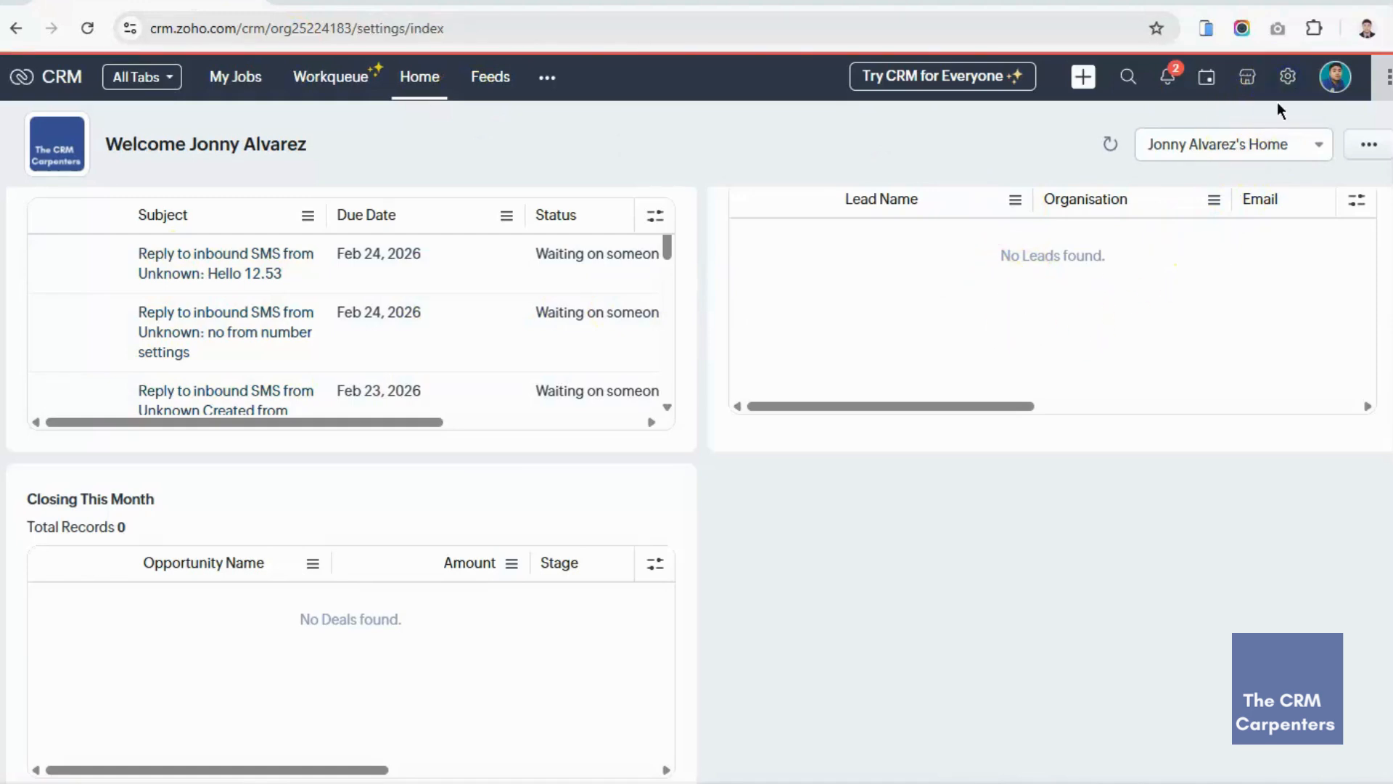
scroll(1227, 381, down, 3)
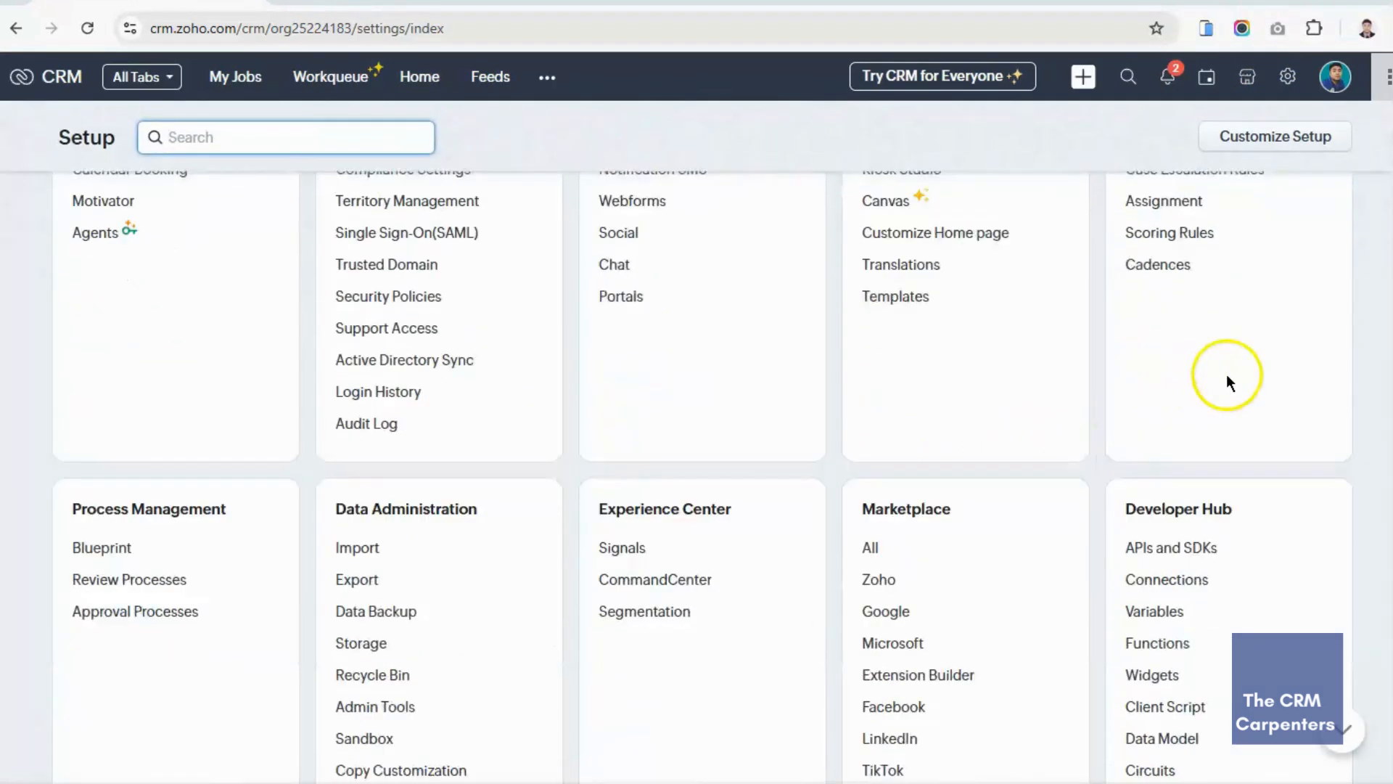
scroll(1227, 373, down, 1)
scroll(1256, 479, down, 1)
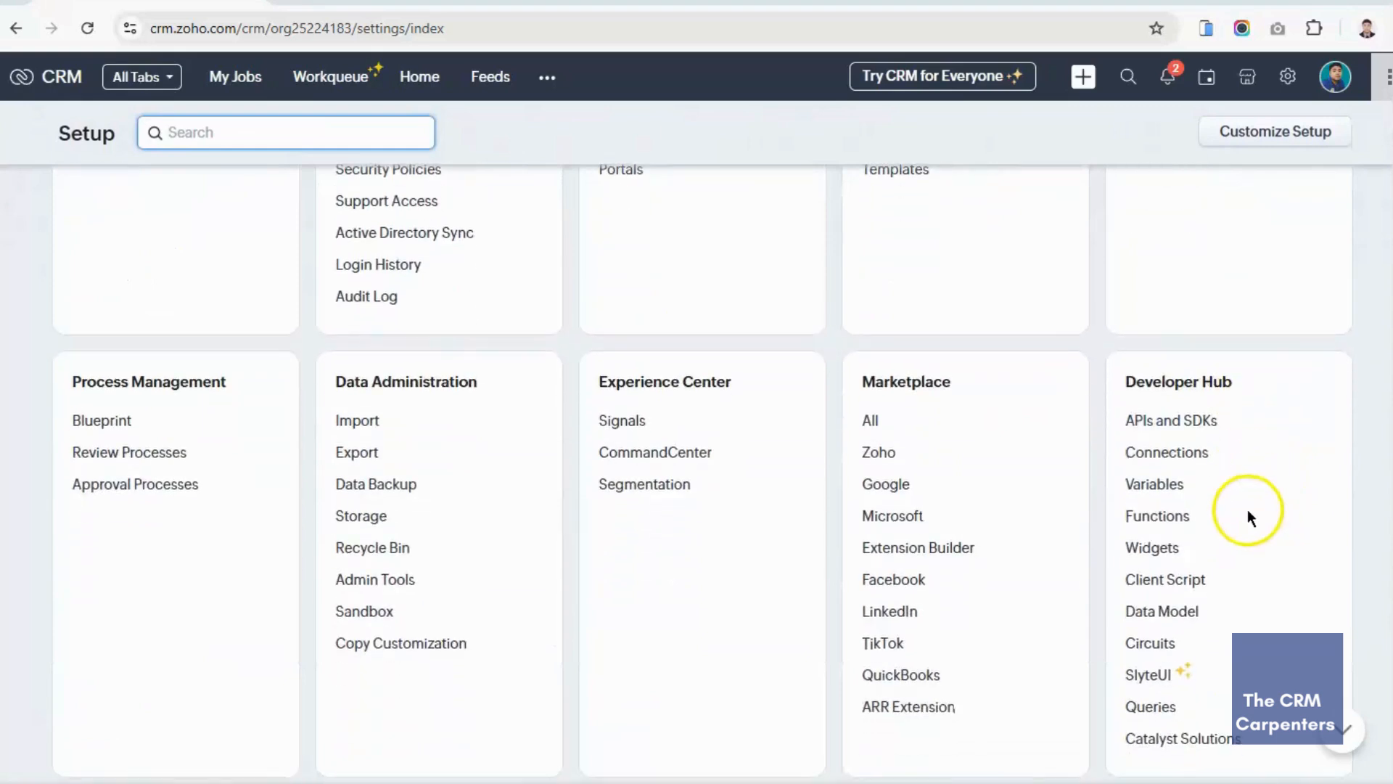
click(1159, 545)
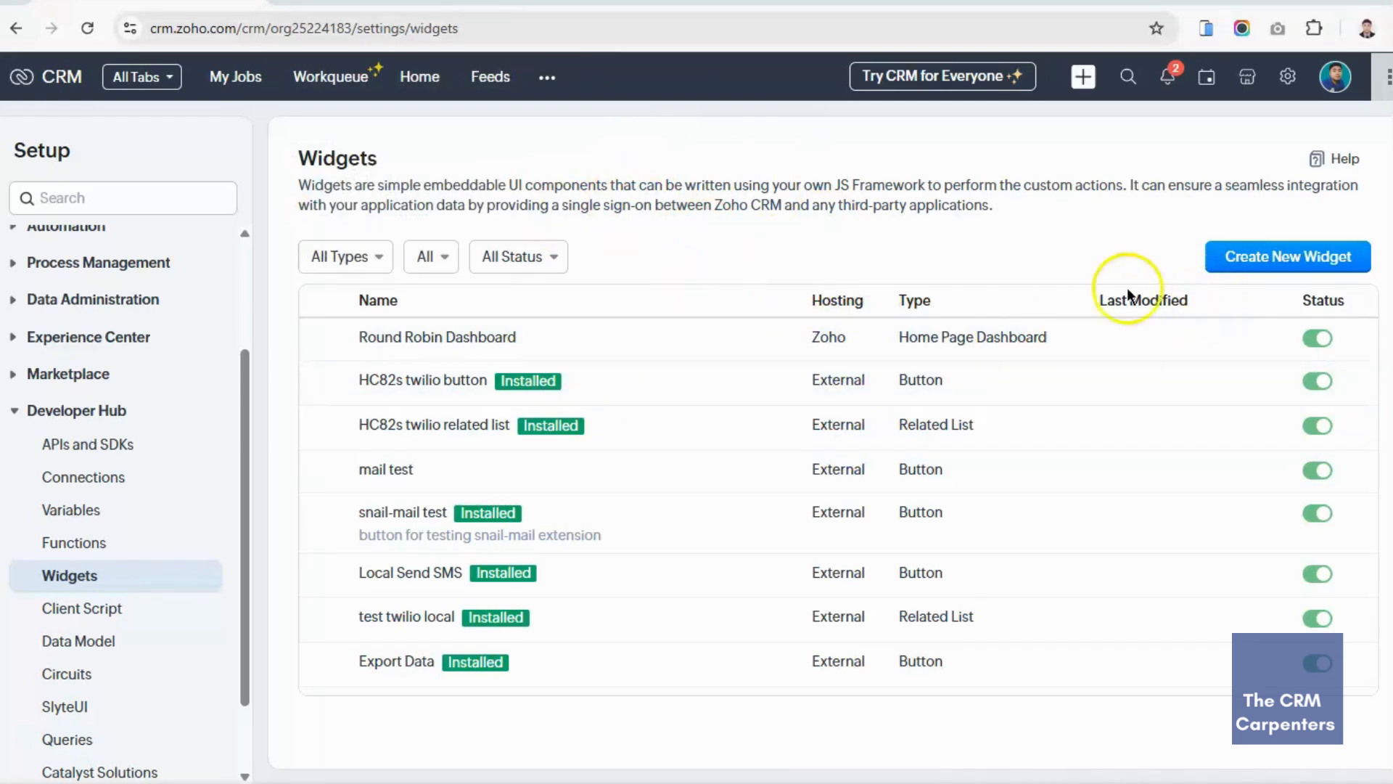
Start a new widget and name it sales dashboard
click(1283, 259)
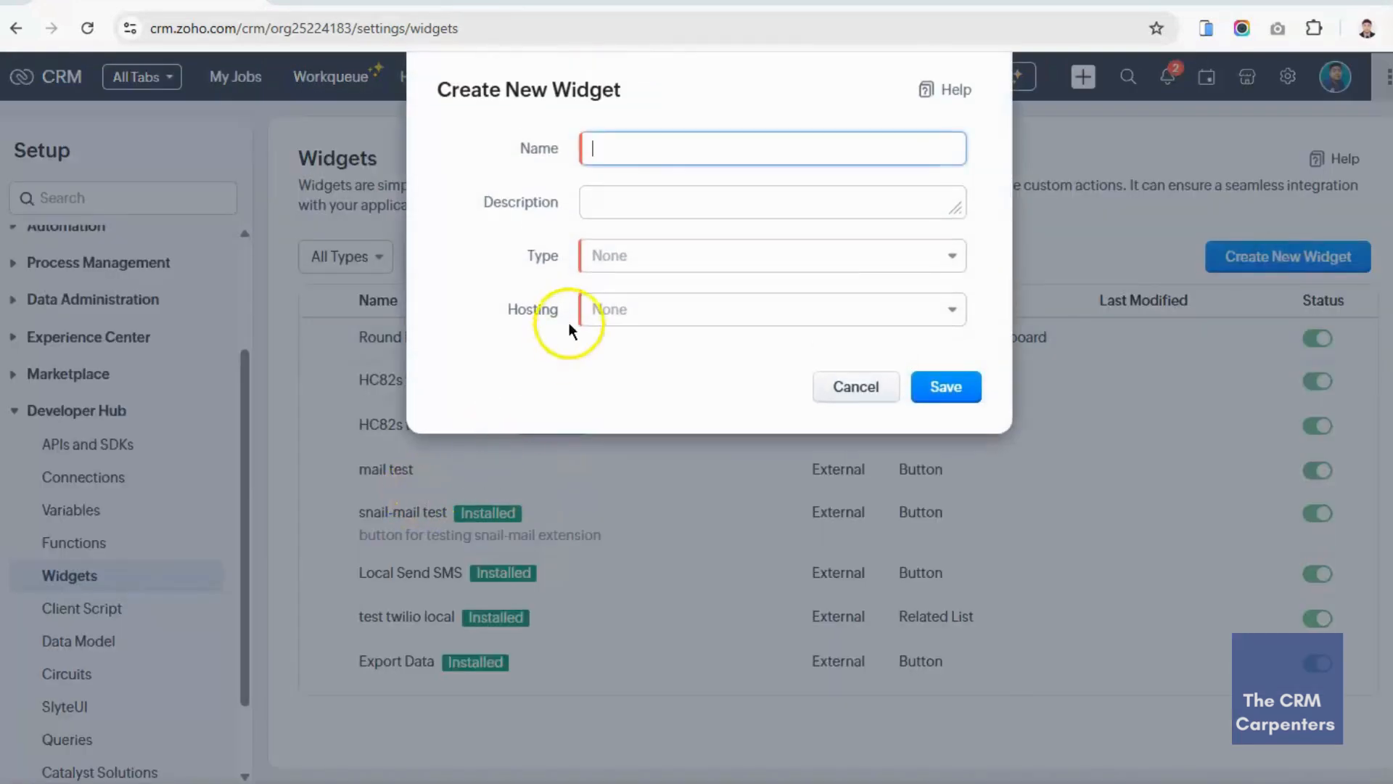
click(647, 143)
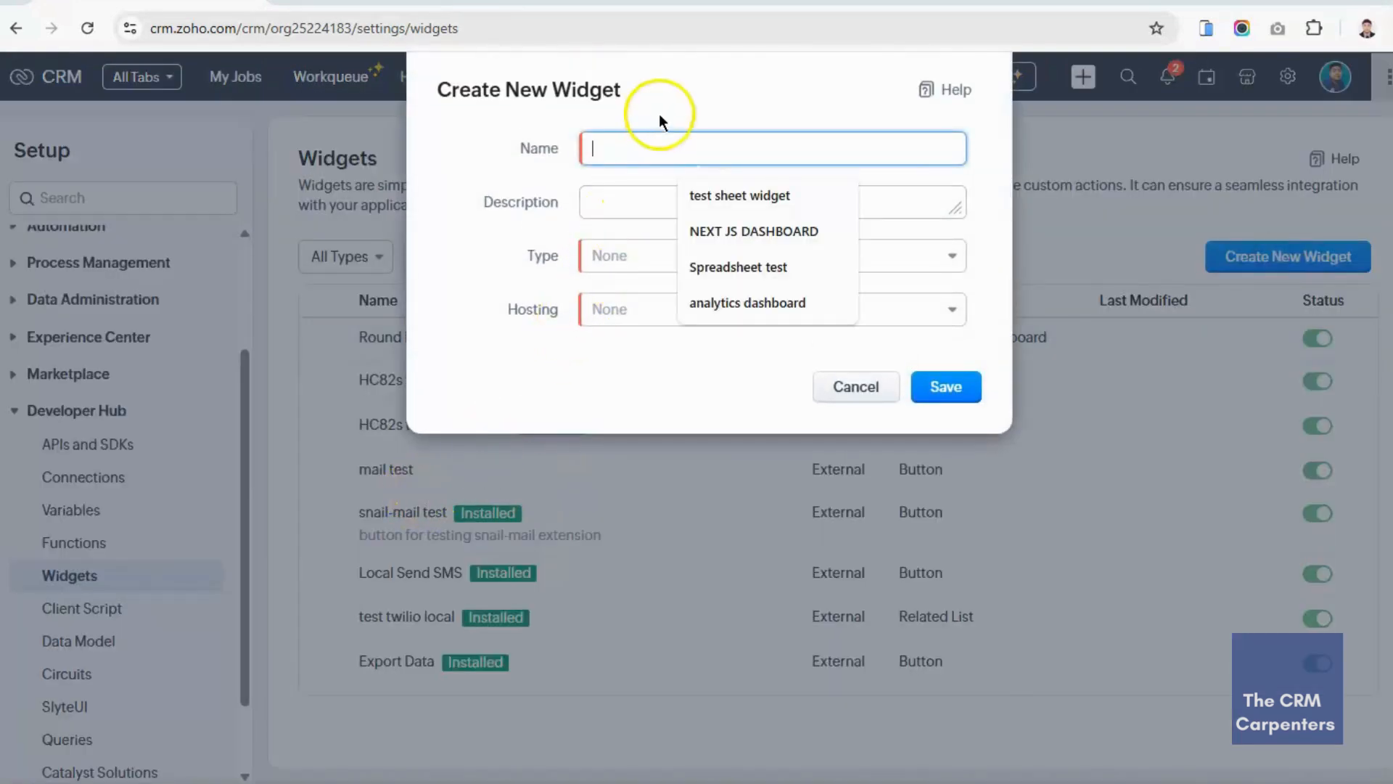
click(663, 101)
click(648, 143)
text(sales dashb)
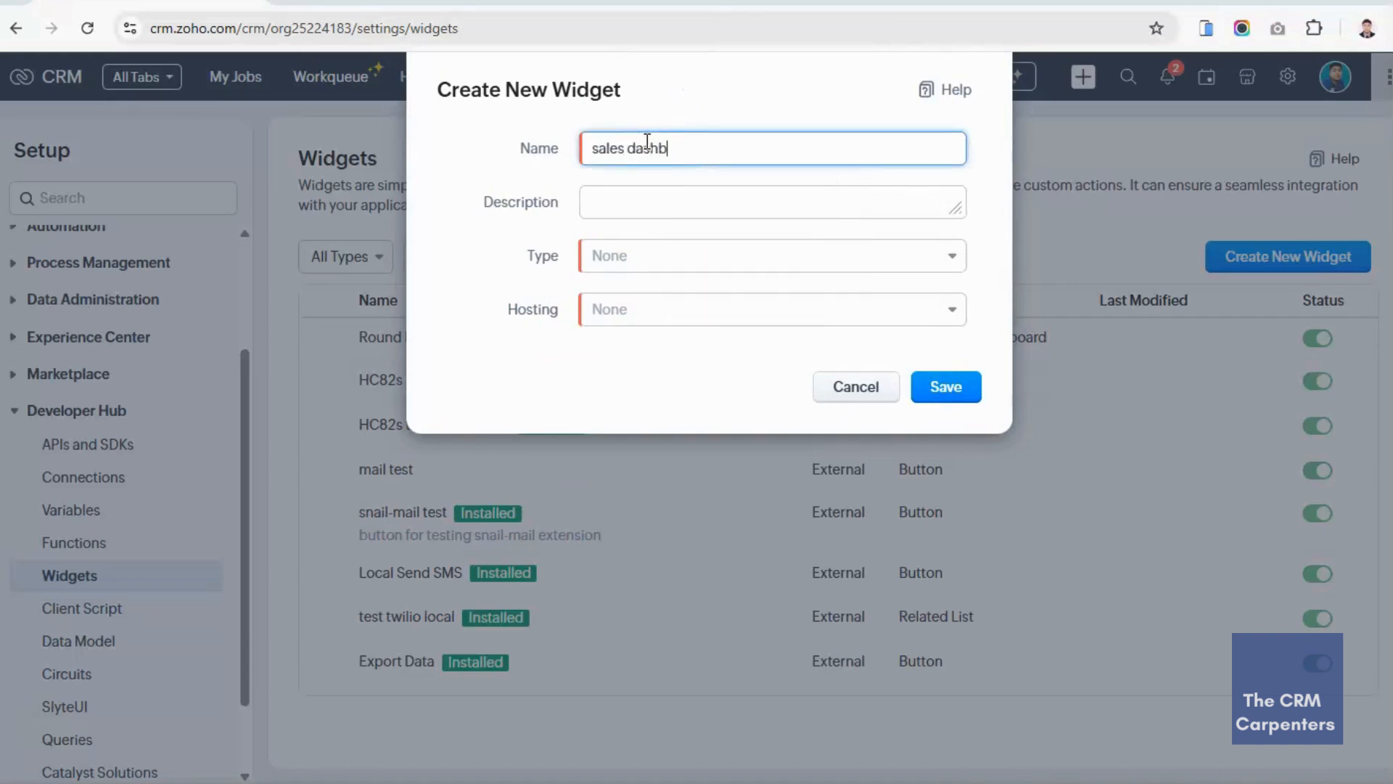
Set the widget's type to Home Page Dashboard and hosting to External, paste the copied dashboard link as base URL, and save it
click(660, 255)
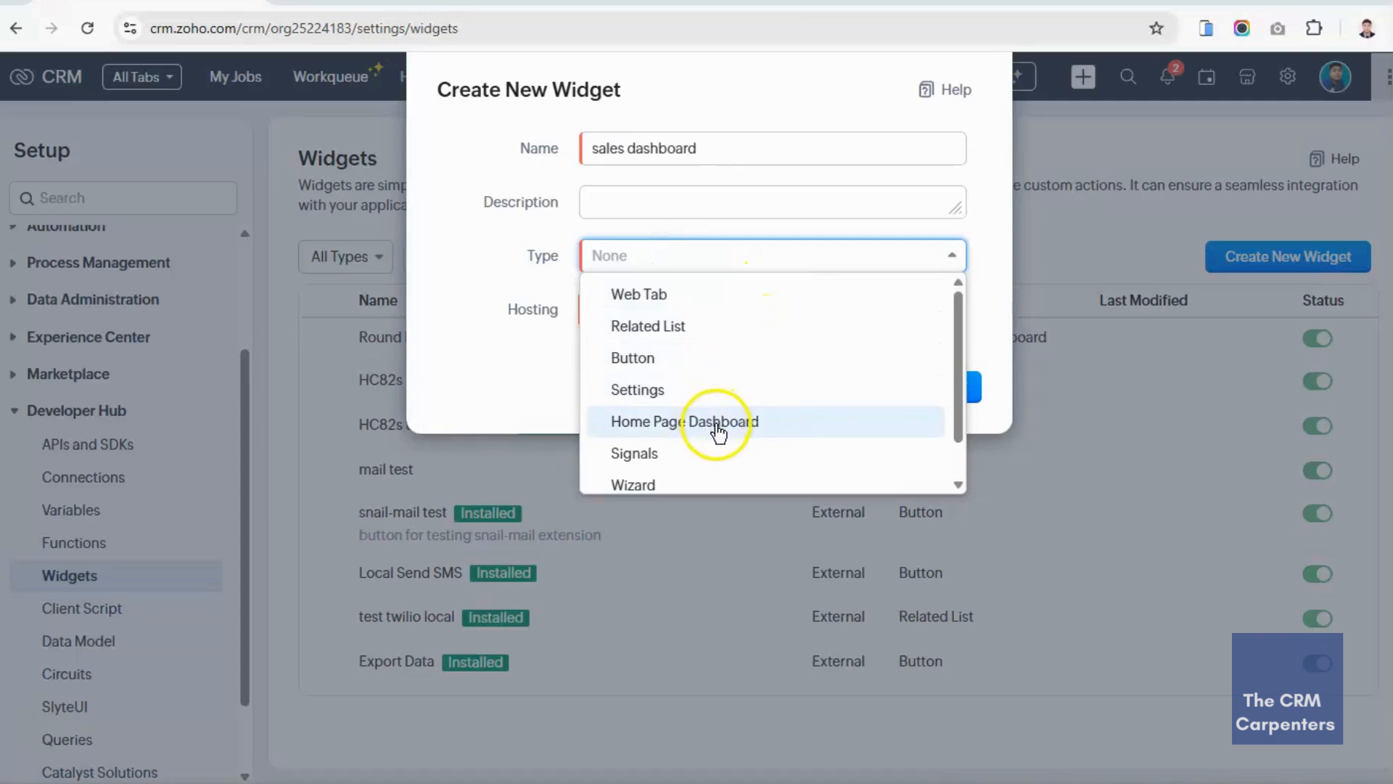
click(719, 432)
click(759, 317)
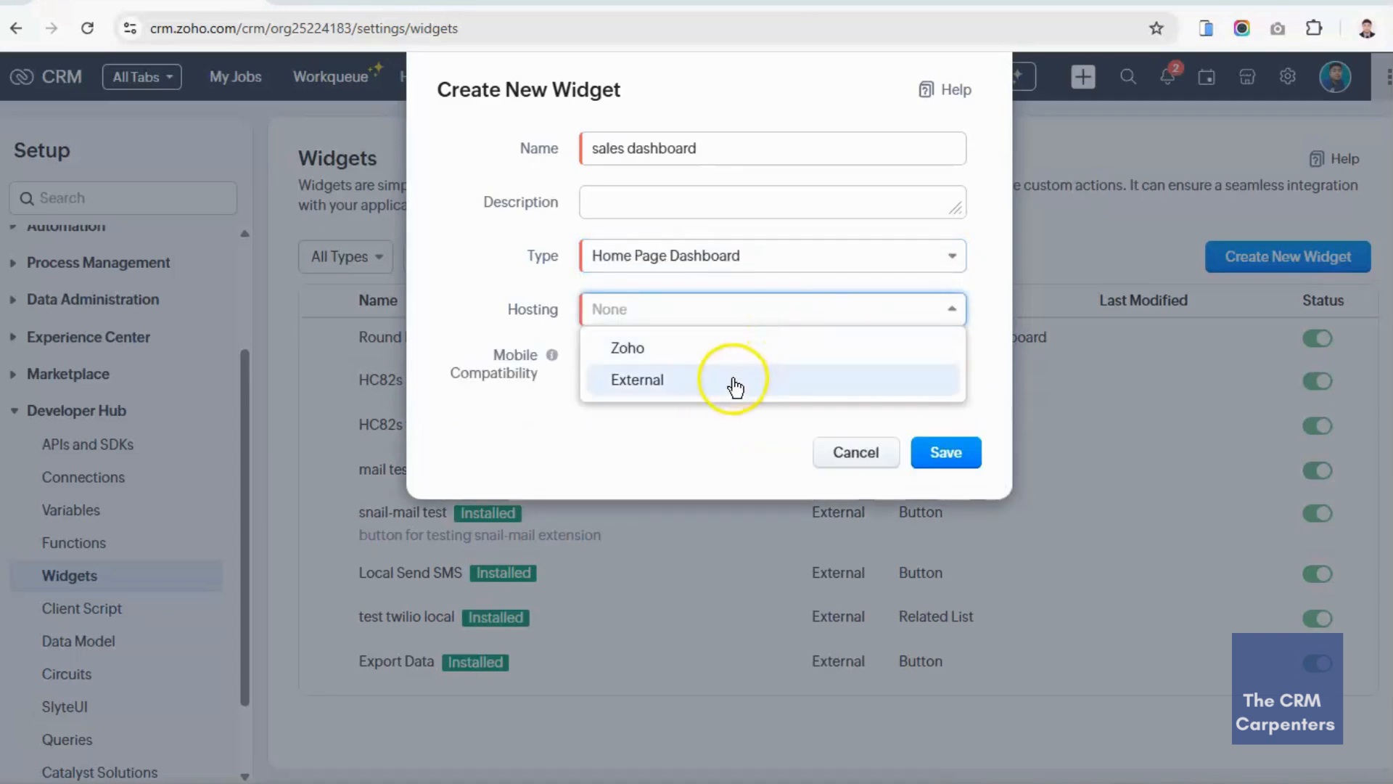
click(734, 381)
click(737, 365)
key(ctrl+v)
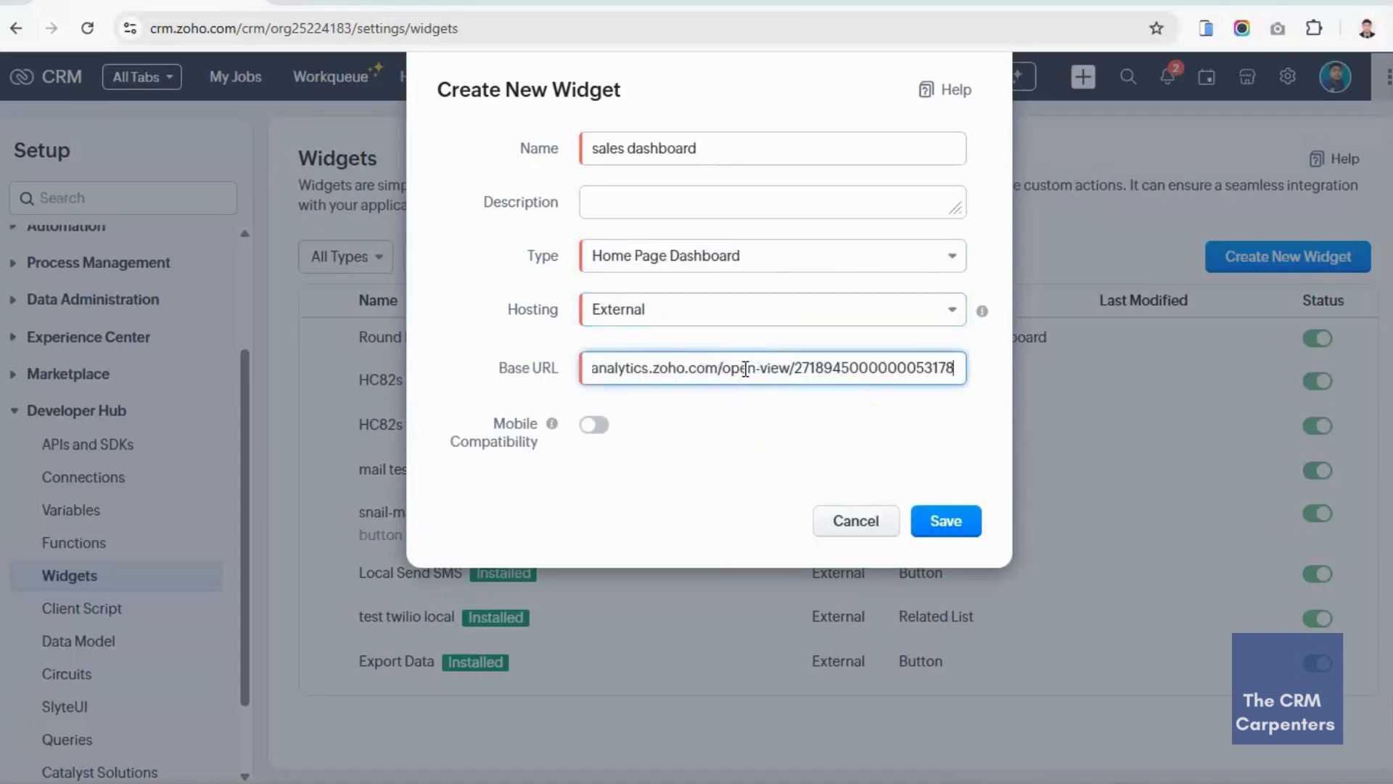
click(949, 522)
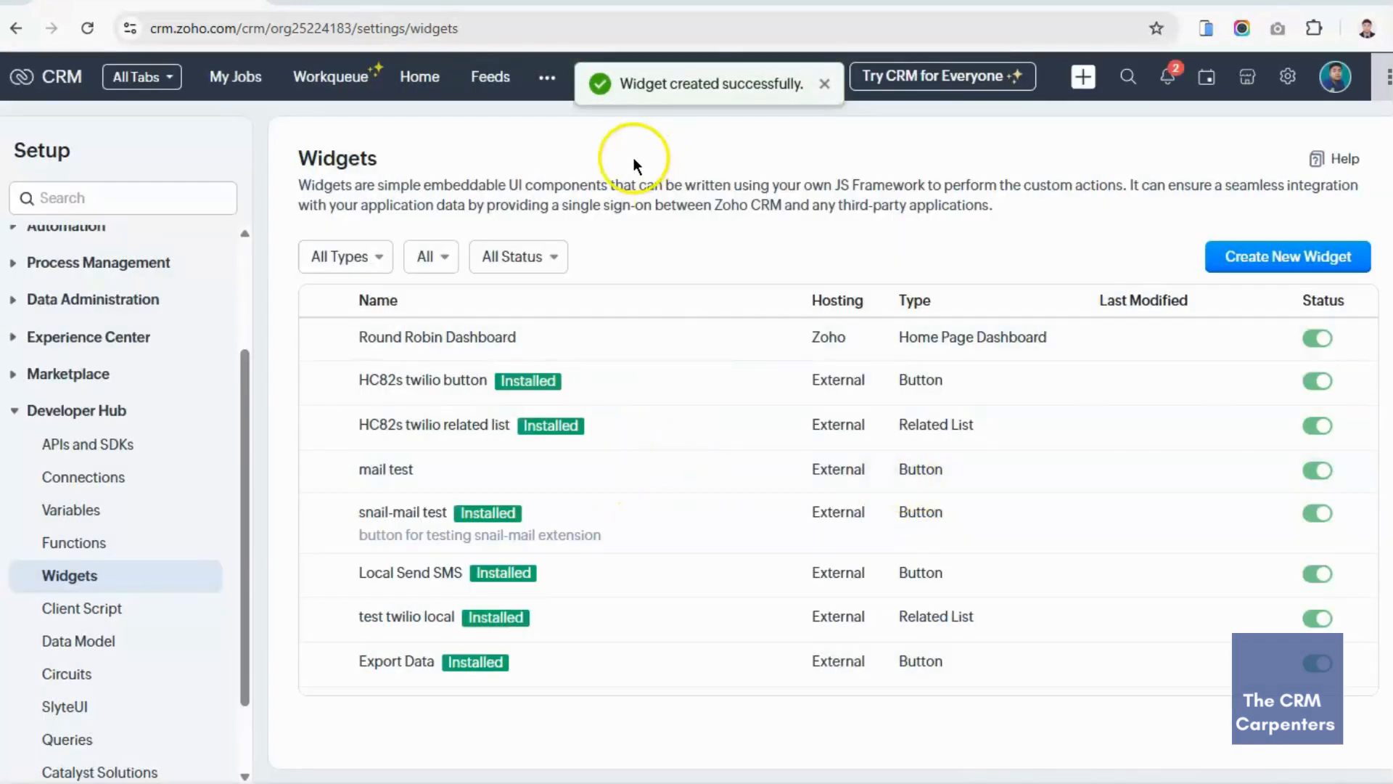
Return to the CRM home page and open its customization editor to add a component
click(423, 79)
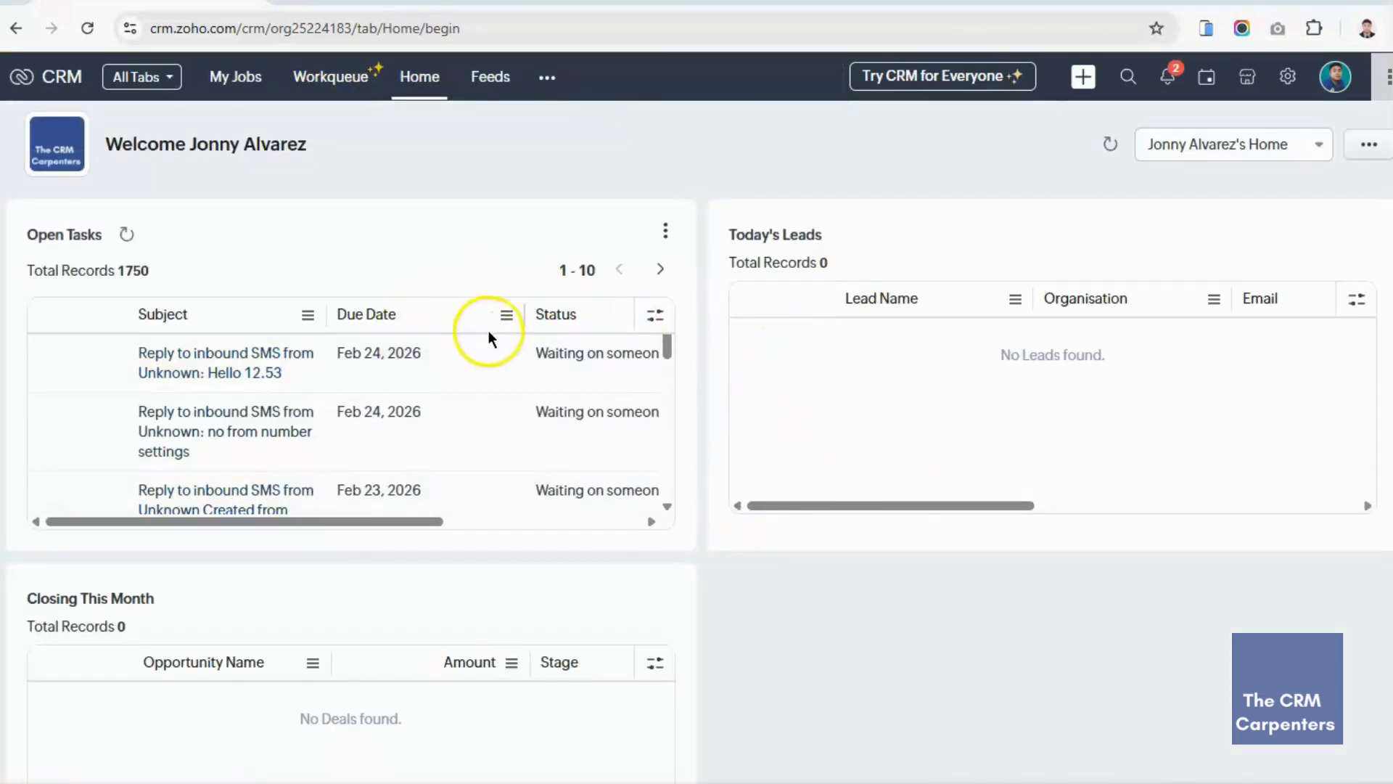
scroll(803, 548, down, 1)
scroll(752, 534, up, 1)
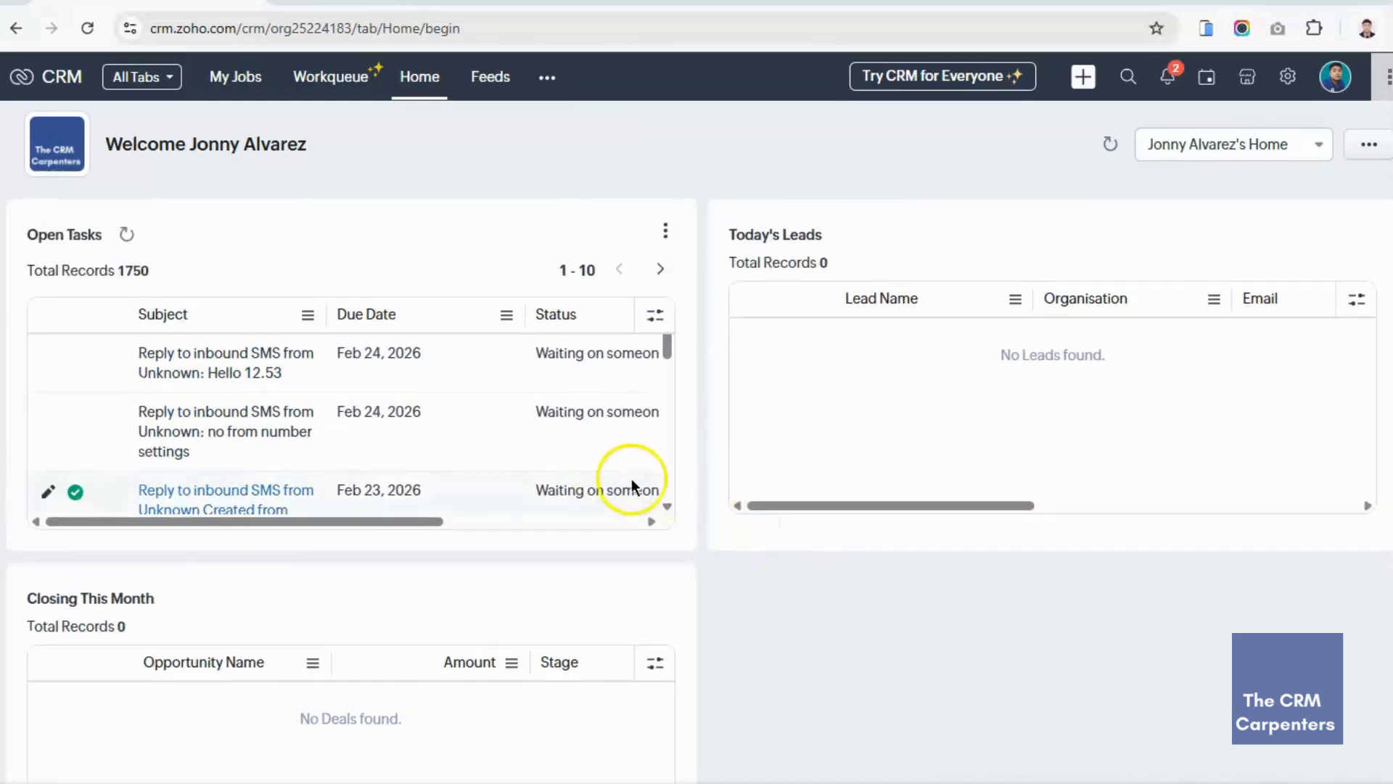
click(1368, 149)
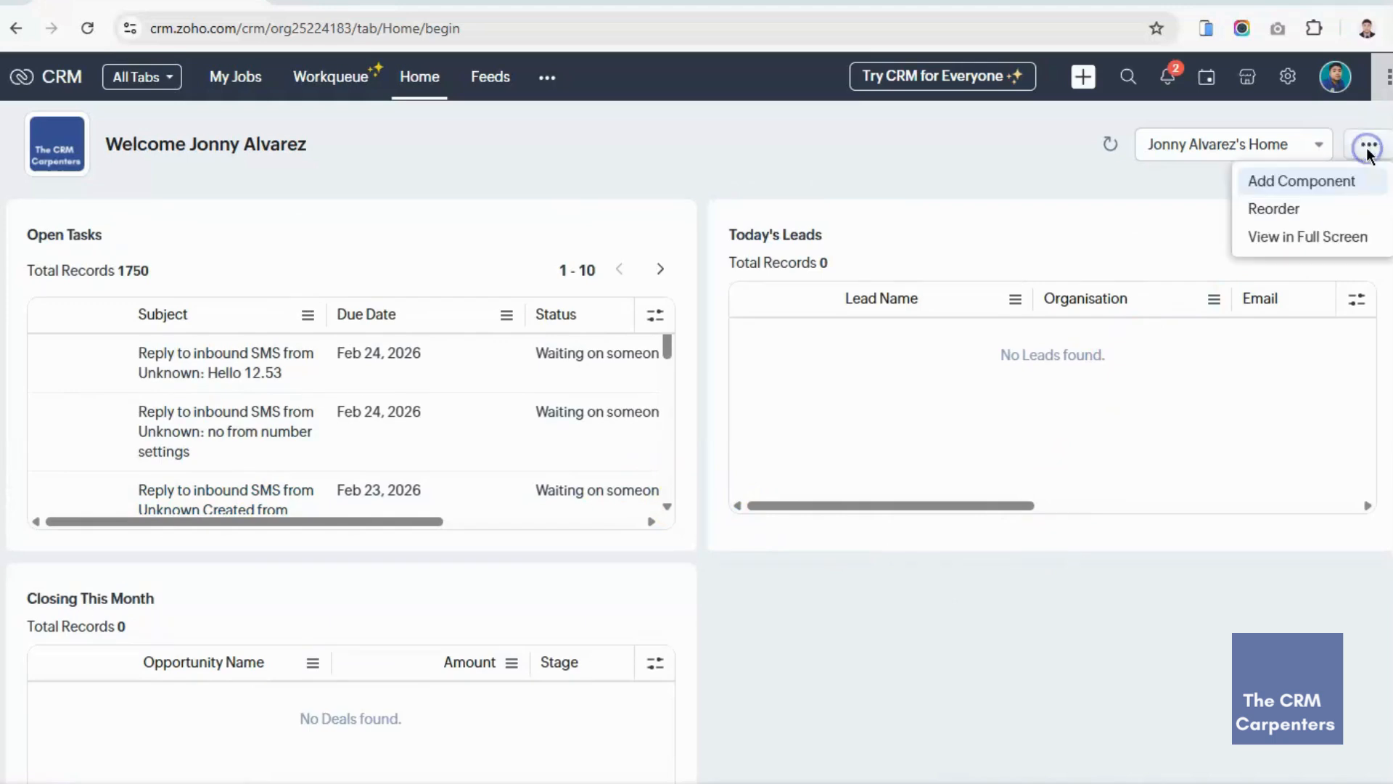
click(1346, 181)
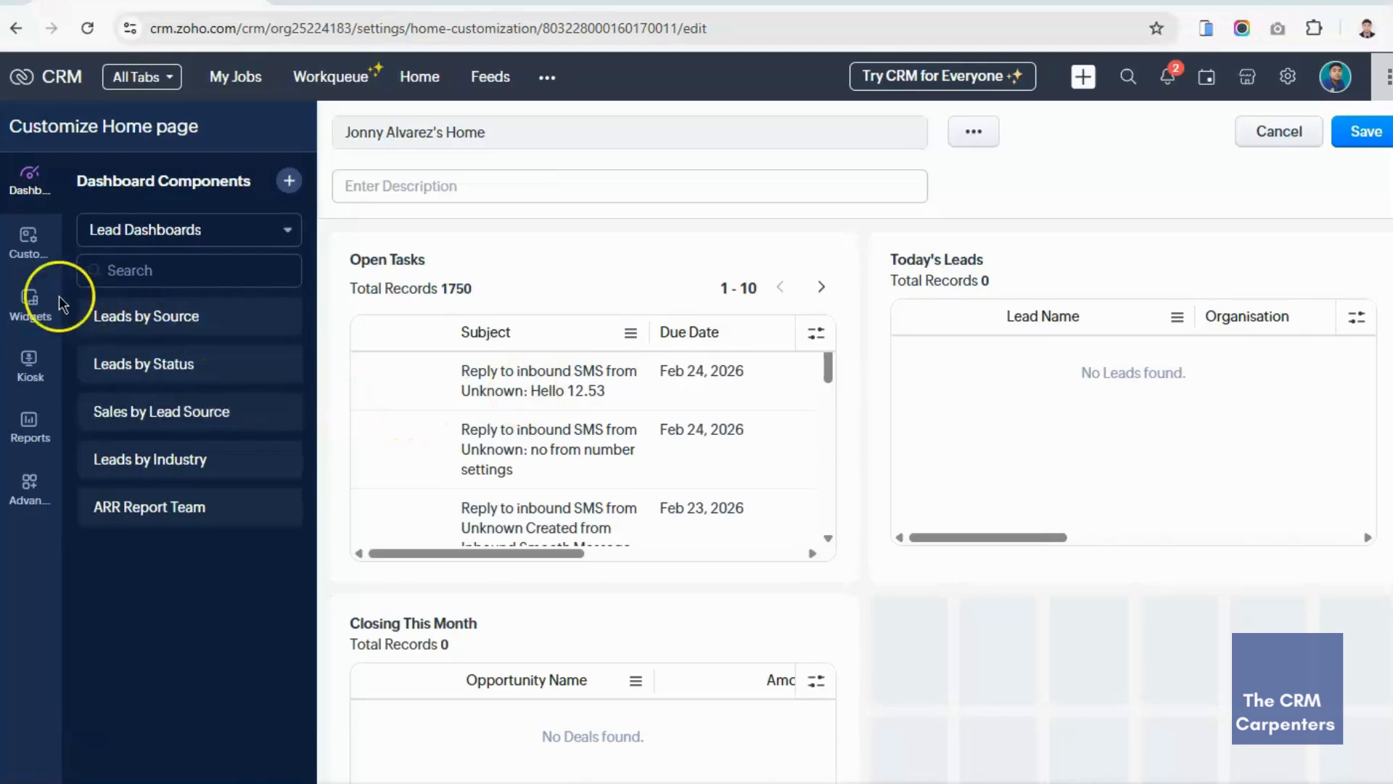
Place the sales dashboard widget on the home page layout, directly above the Closing This Month component
click(30, 312)
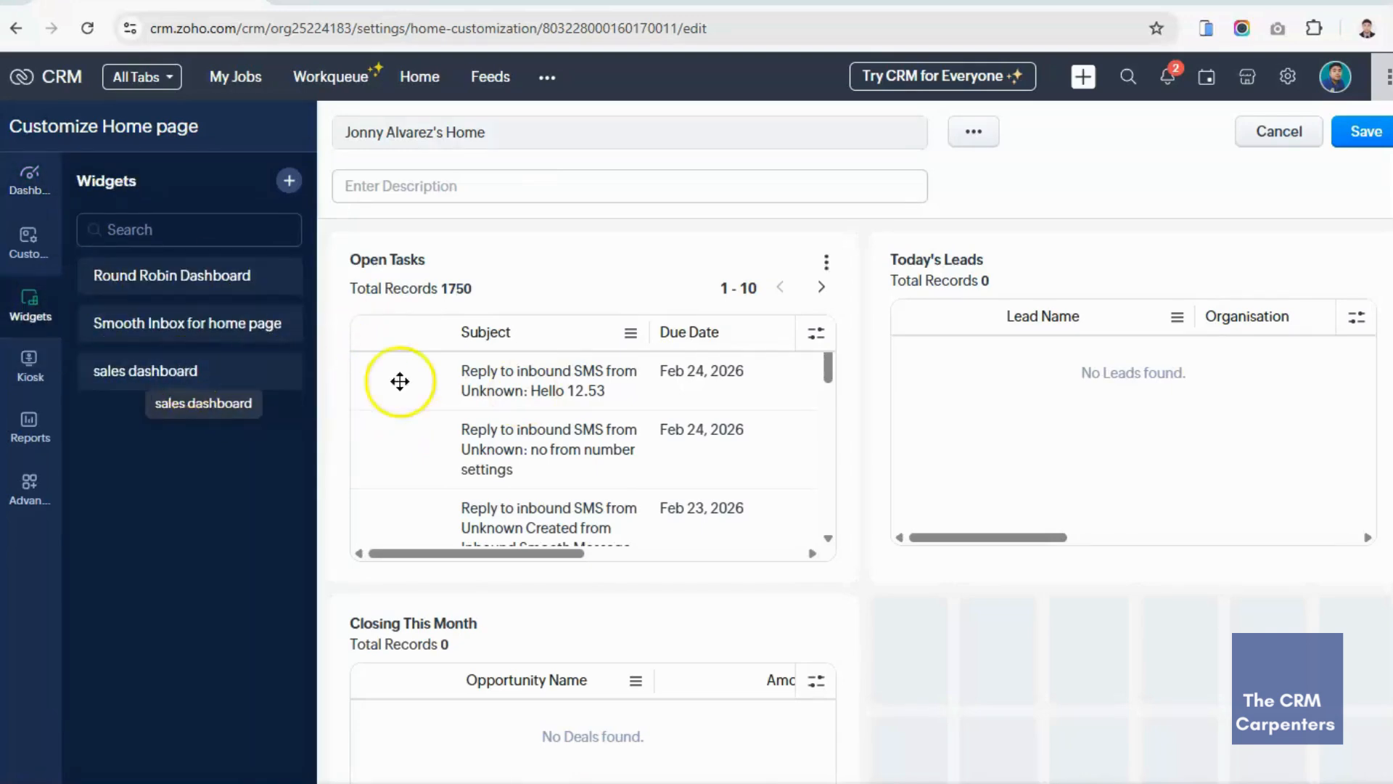
scroll(930, 412, down, 2)
drag(155, 367, 965, 467)
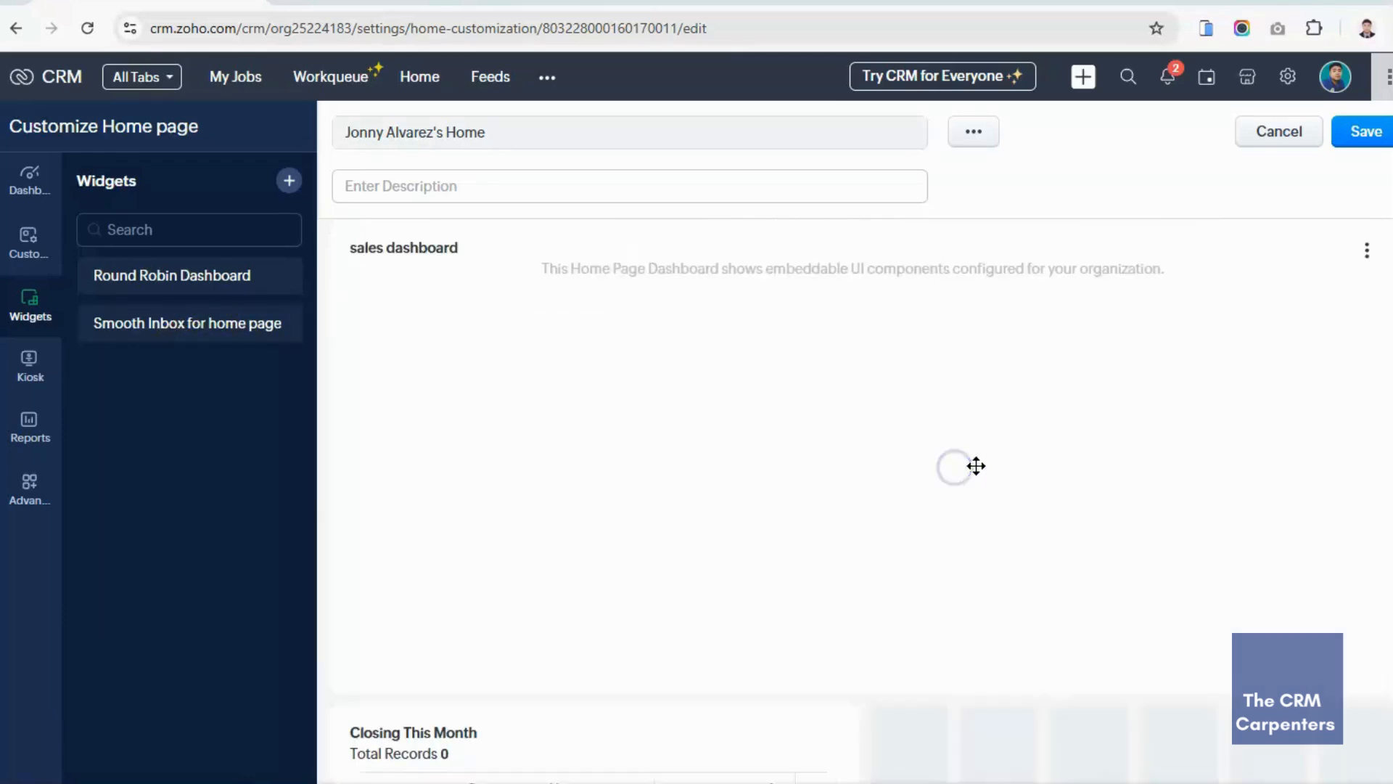
click(1325, 373)
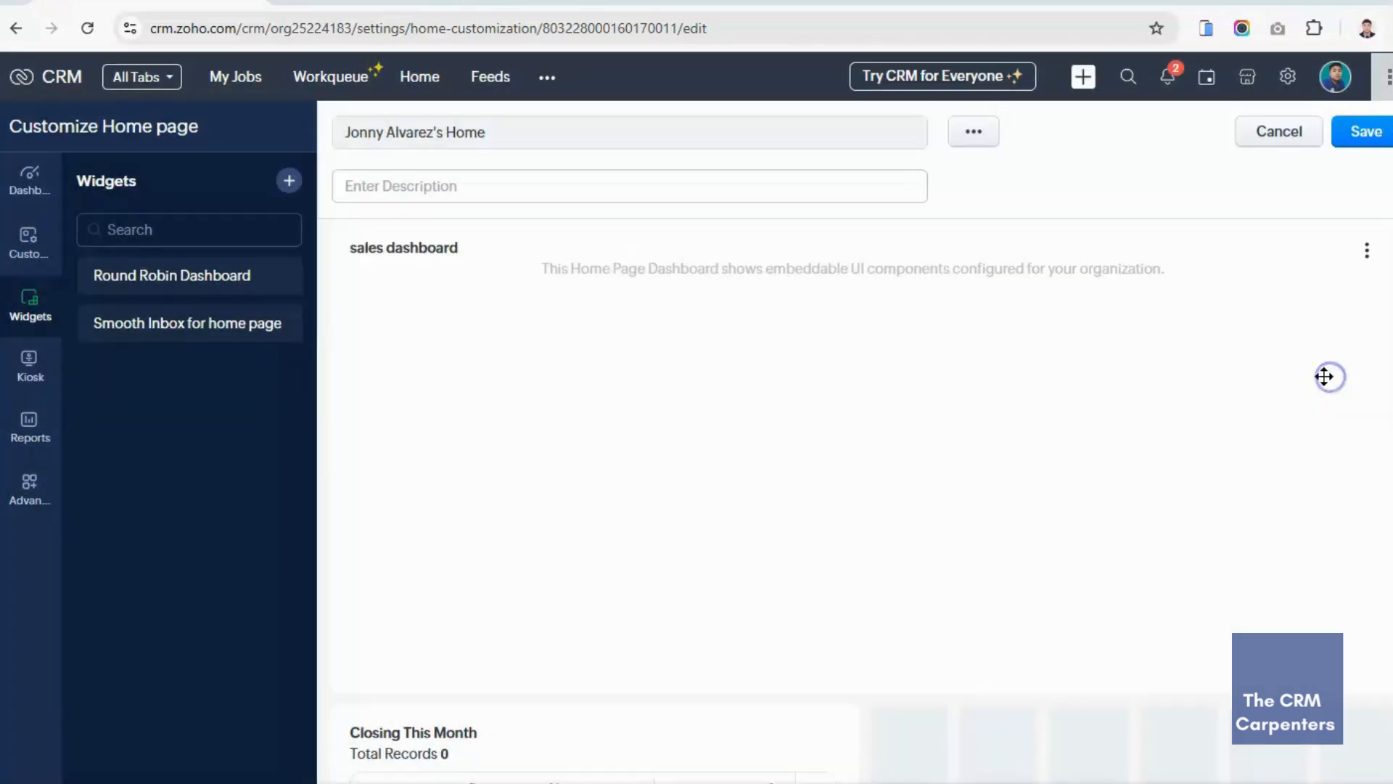
Check the sales dashboard widget's preview in the home page layout and save the customized home page
scroll(581, 389, up, 3)
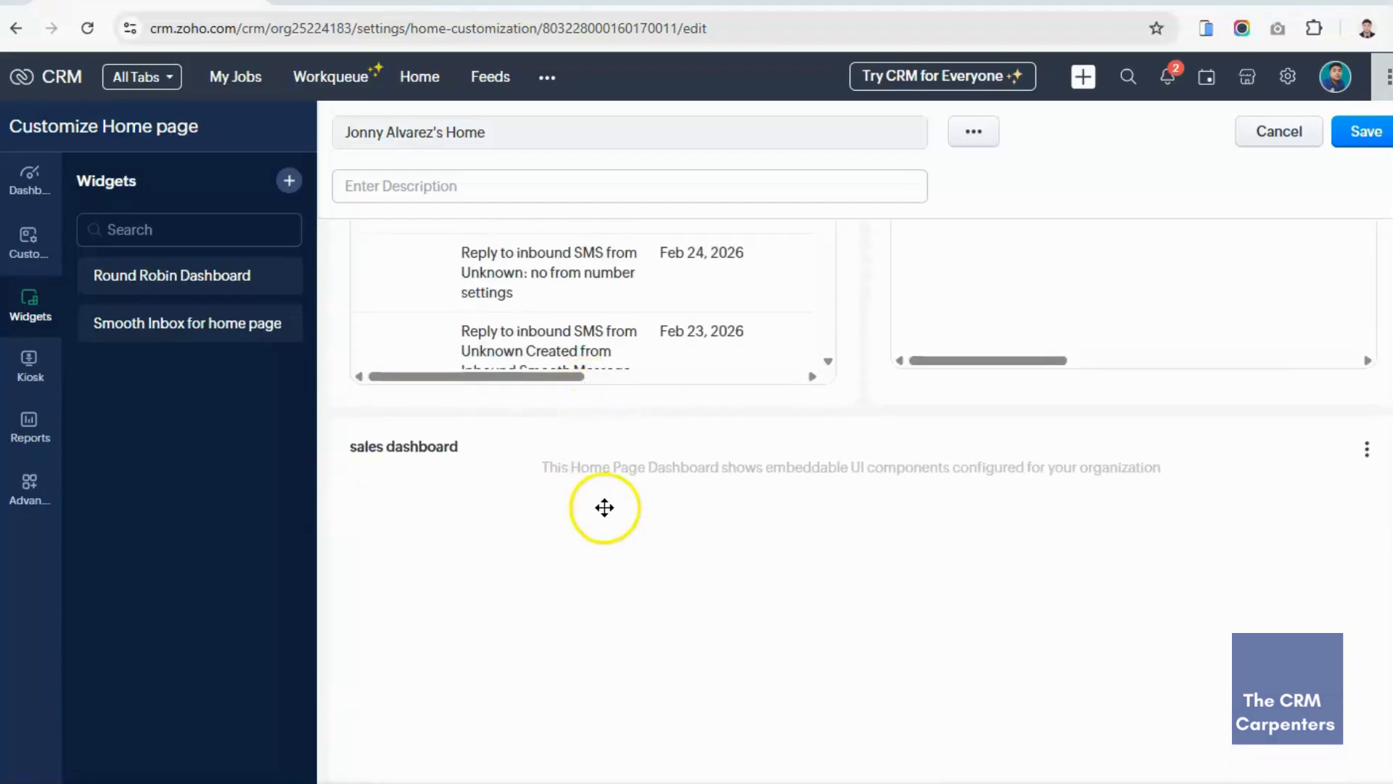
scroll(610, 508, up, 2)
scroll(622, 511, down, 4)
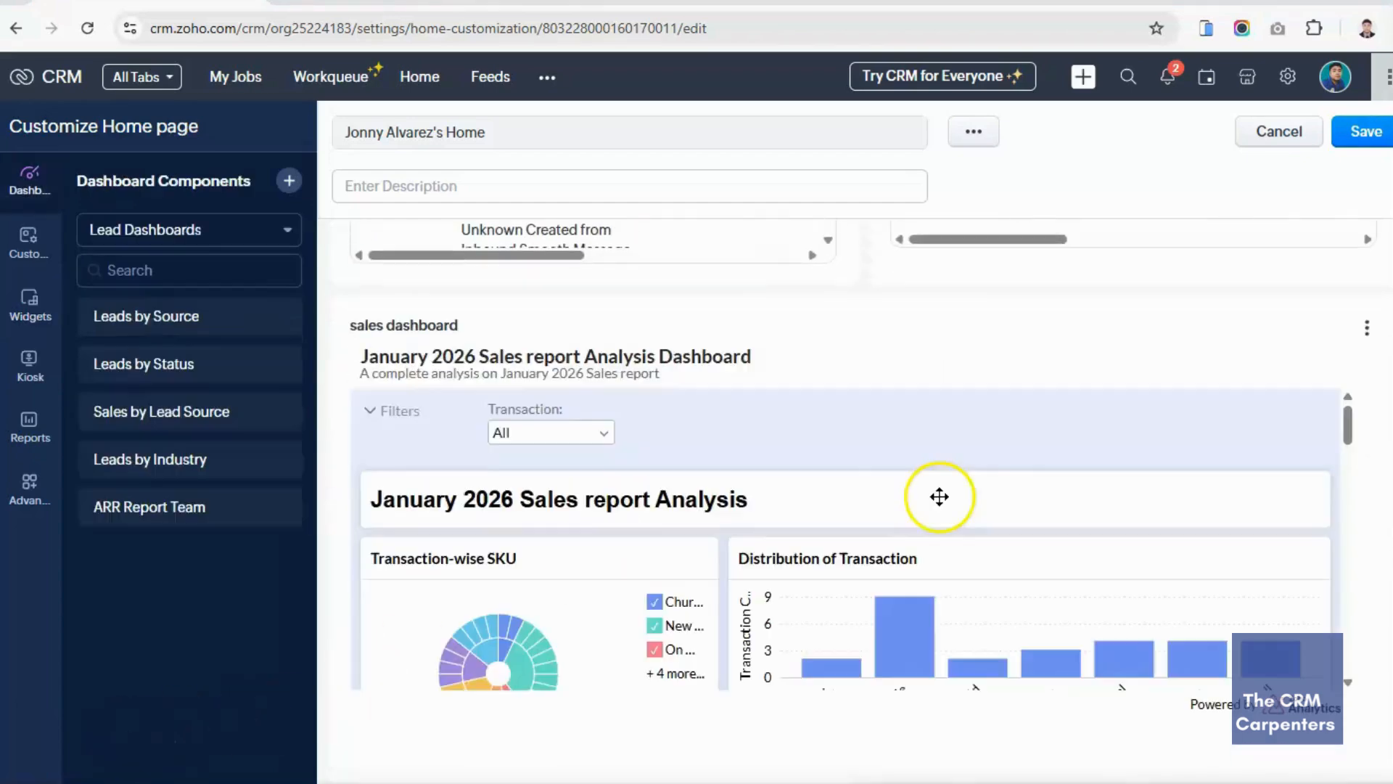
scroll(942, 482, down, 3)
scroll(952, 458, down, 2)
scroll(948, 452, up, 4)
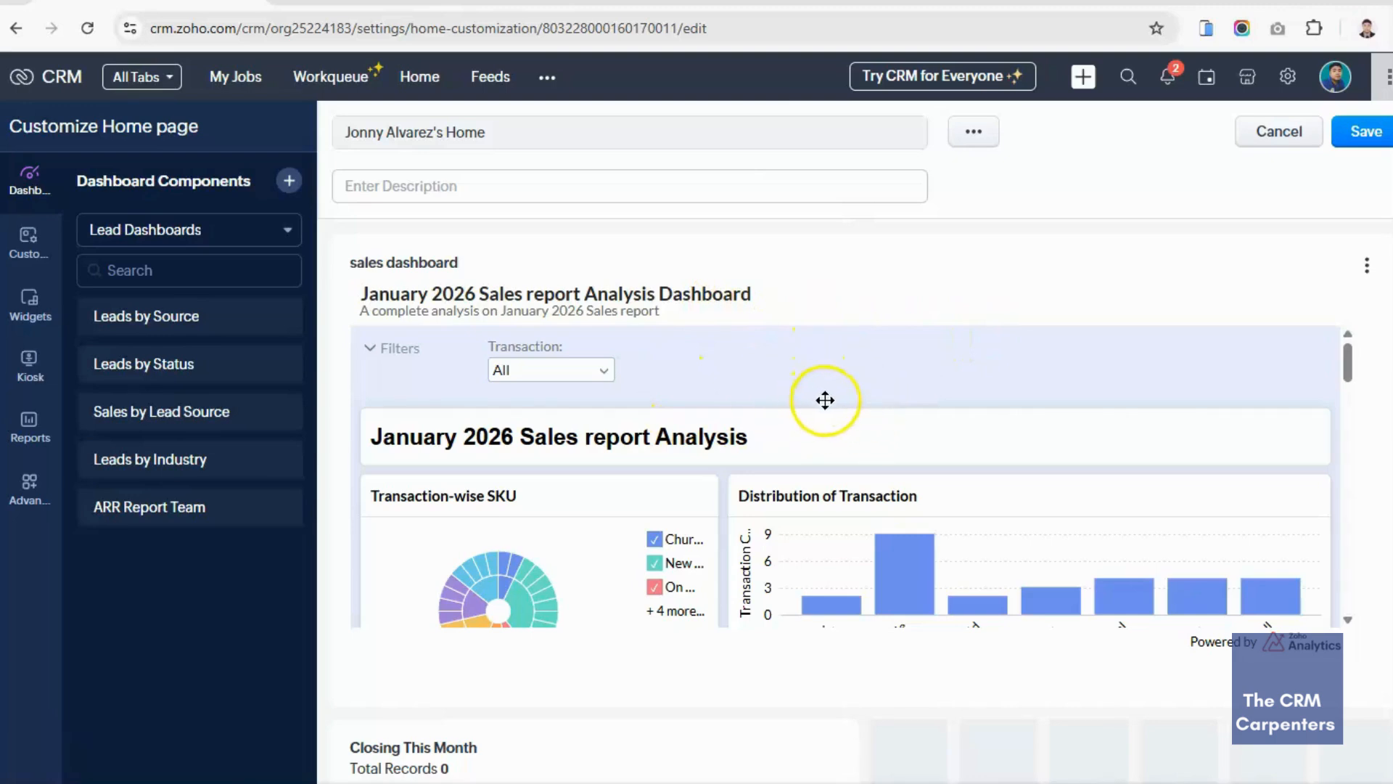
scroll(825, 399, up, 3)
click(1365, 132)
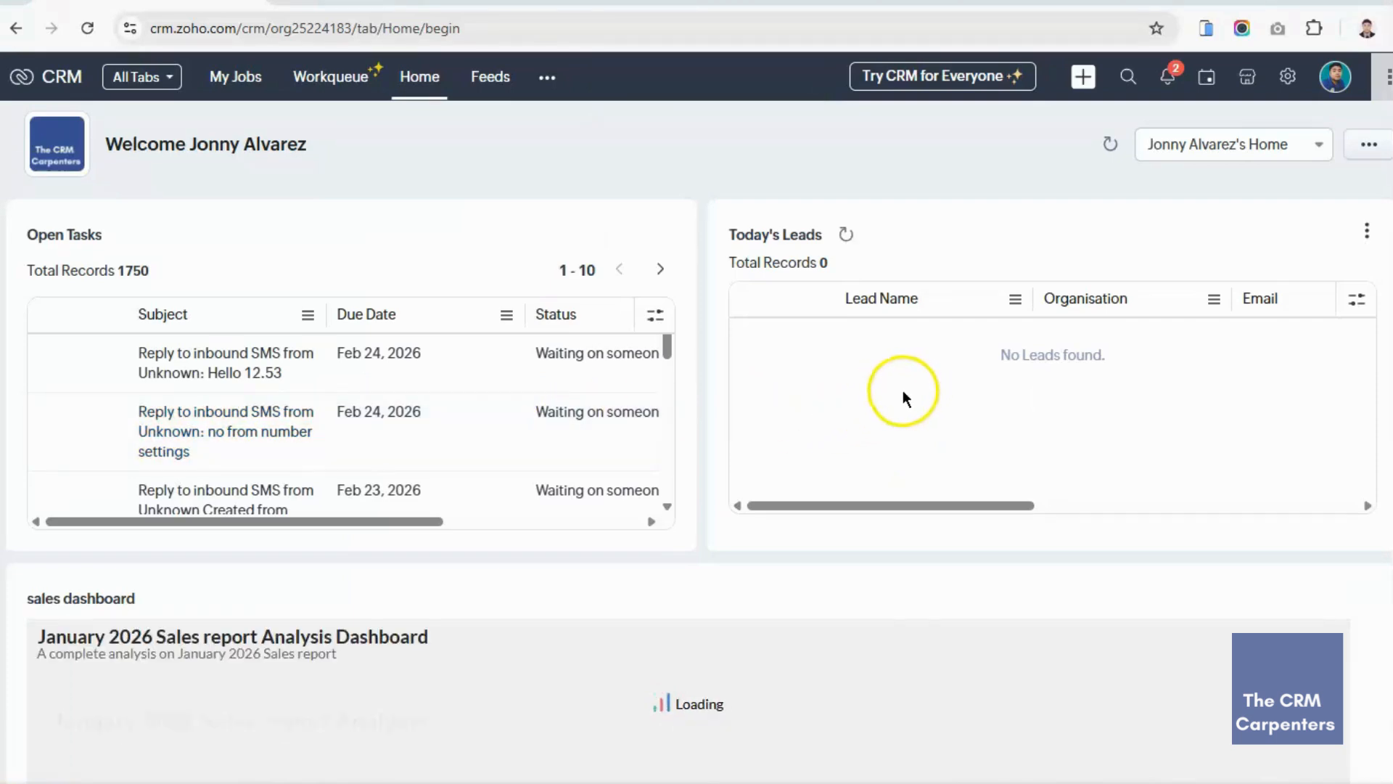
Examine the sales dashboard widget's charts on the saved home page, below the Open Tasks and Today's Leads components
scroll(599, 465, down, 5)
scroll(682, 574, down, 5)
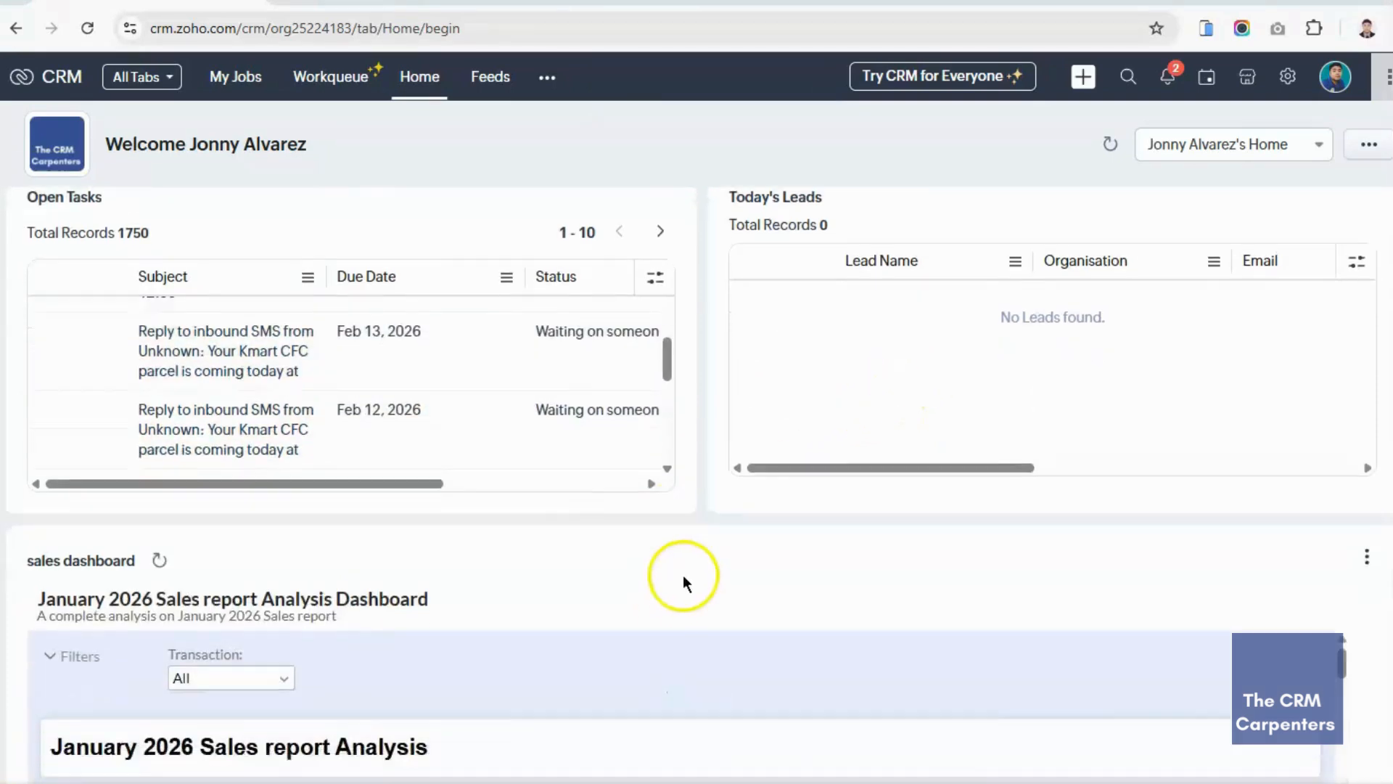
scroll(860, 451, down, 5)
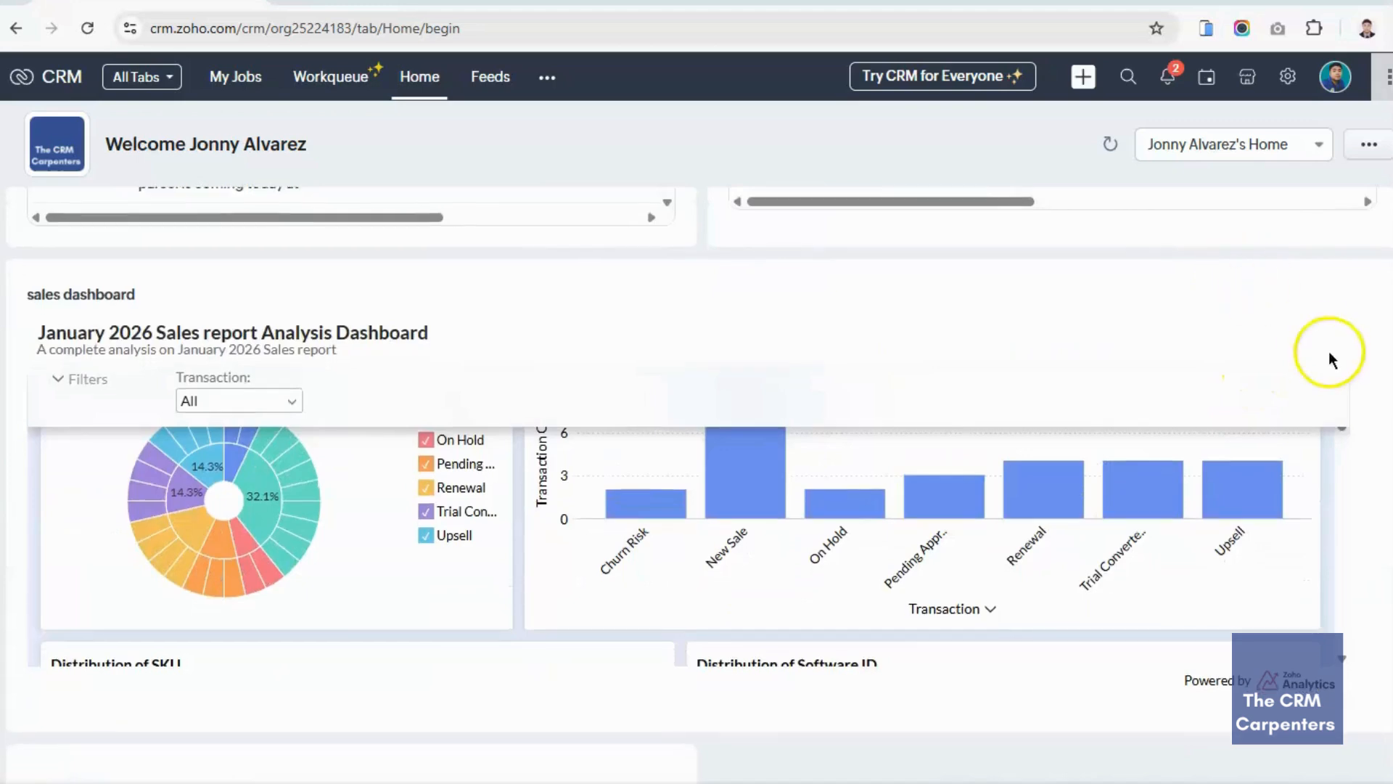
scroll(1079, 348, down, 4)
scroll(1017, 342, up, 3)
scroll(924, 467, up, 4)
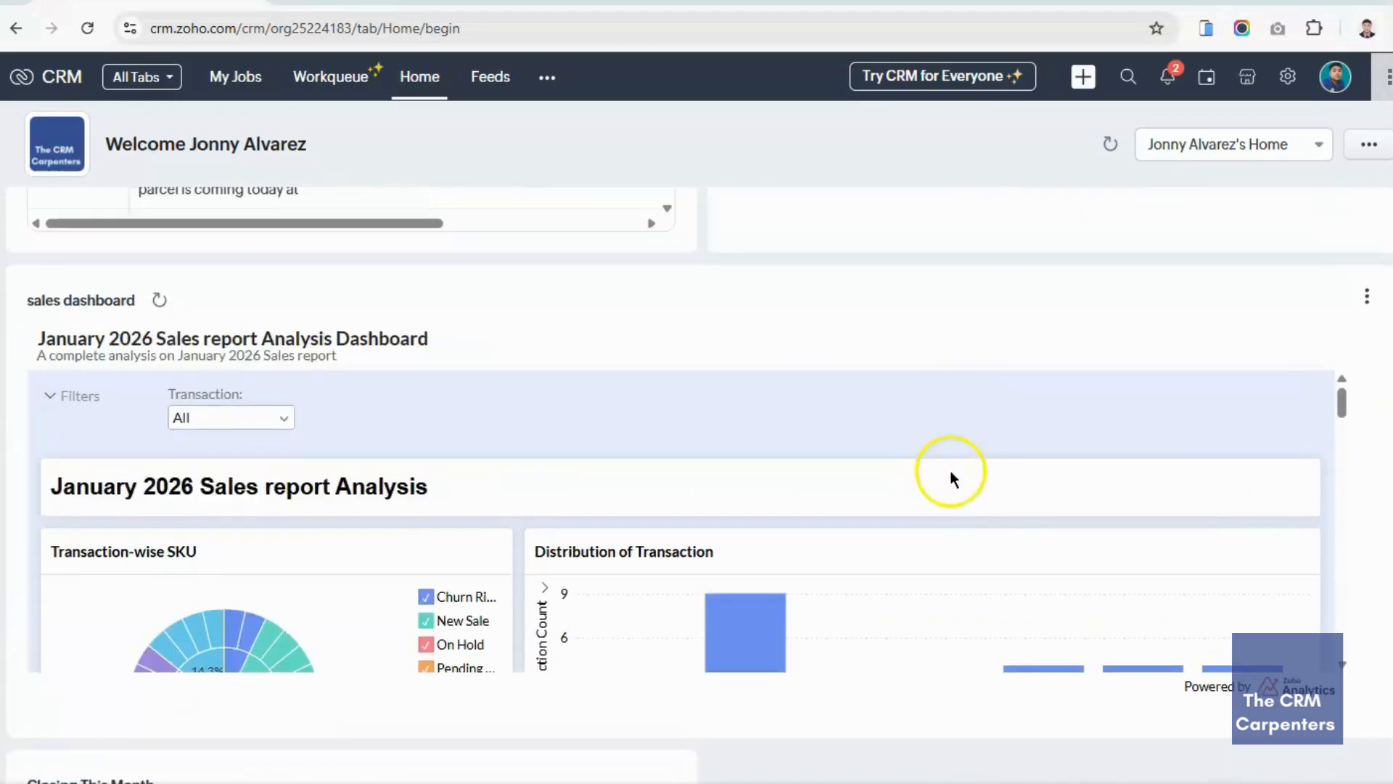
scroll(983, 551, down, 3)
scroll(995, 537, down, 3)
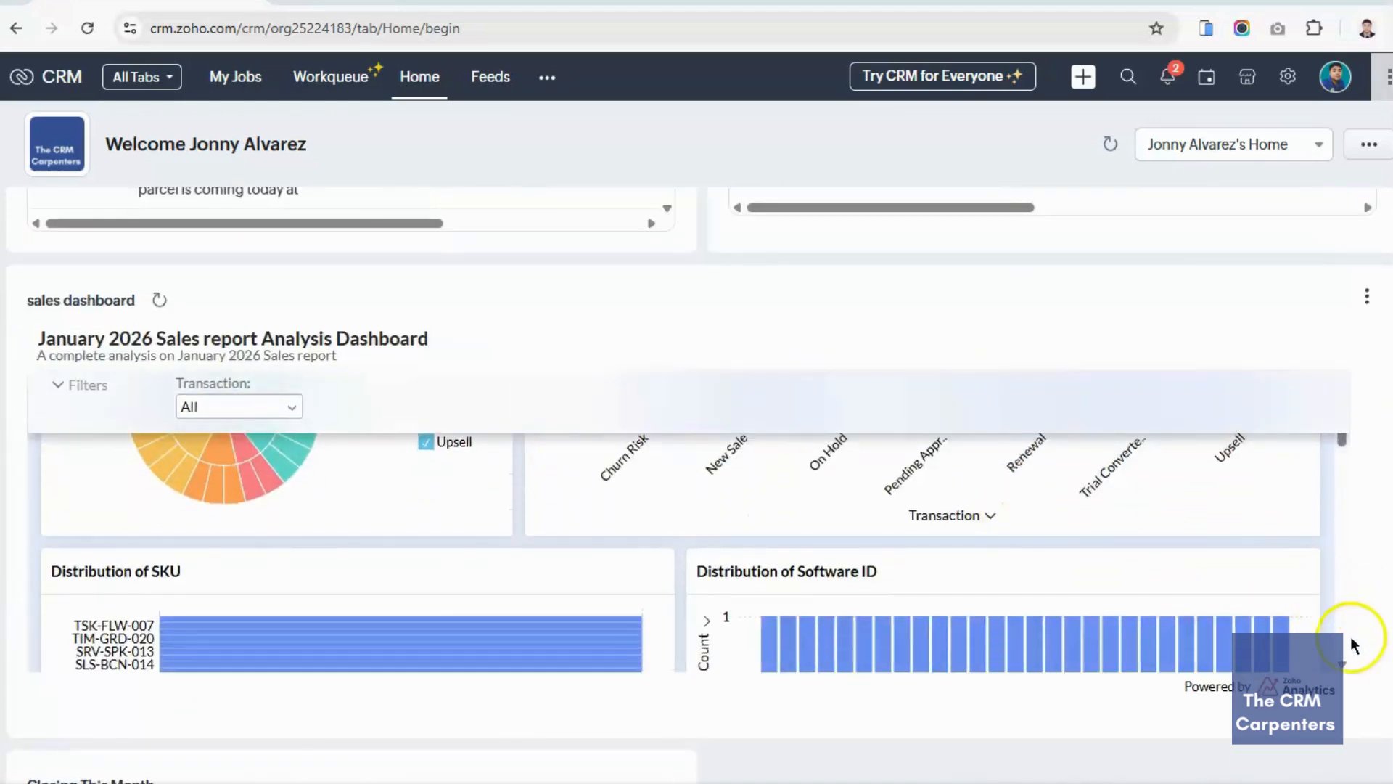
scroll(1043, 524, up, 4)
scroll(1043, 524, down, 6)
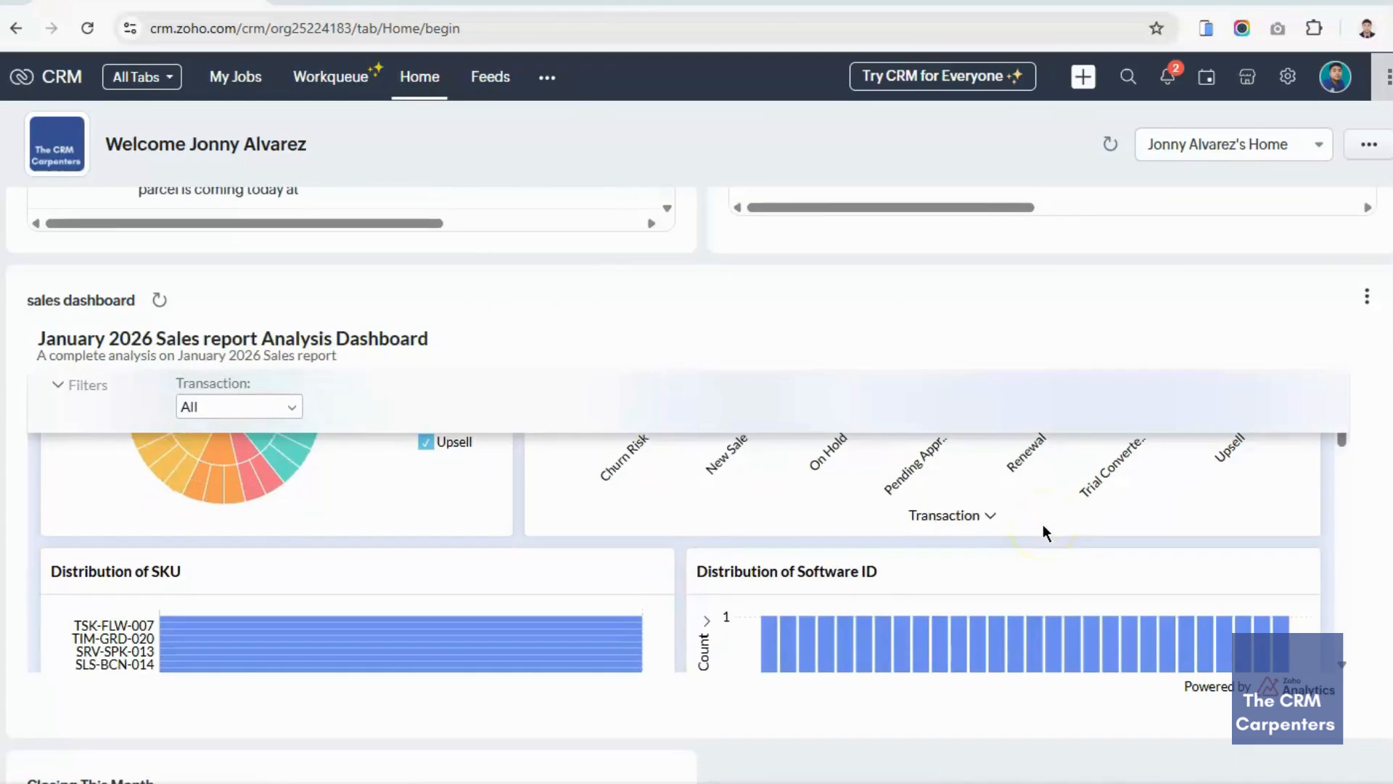
scroll(1035, 524, down, 3)
scroll(1026, 497, up, 5)
scroll(1045, 342, up, 4)
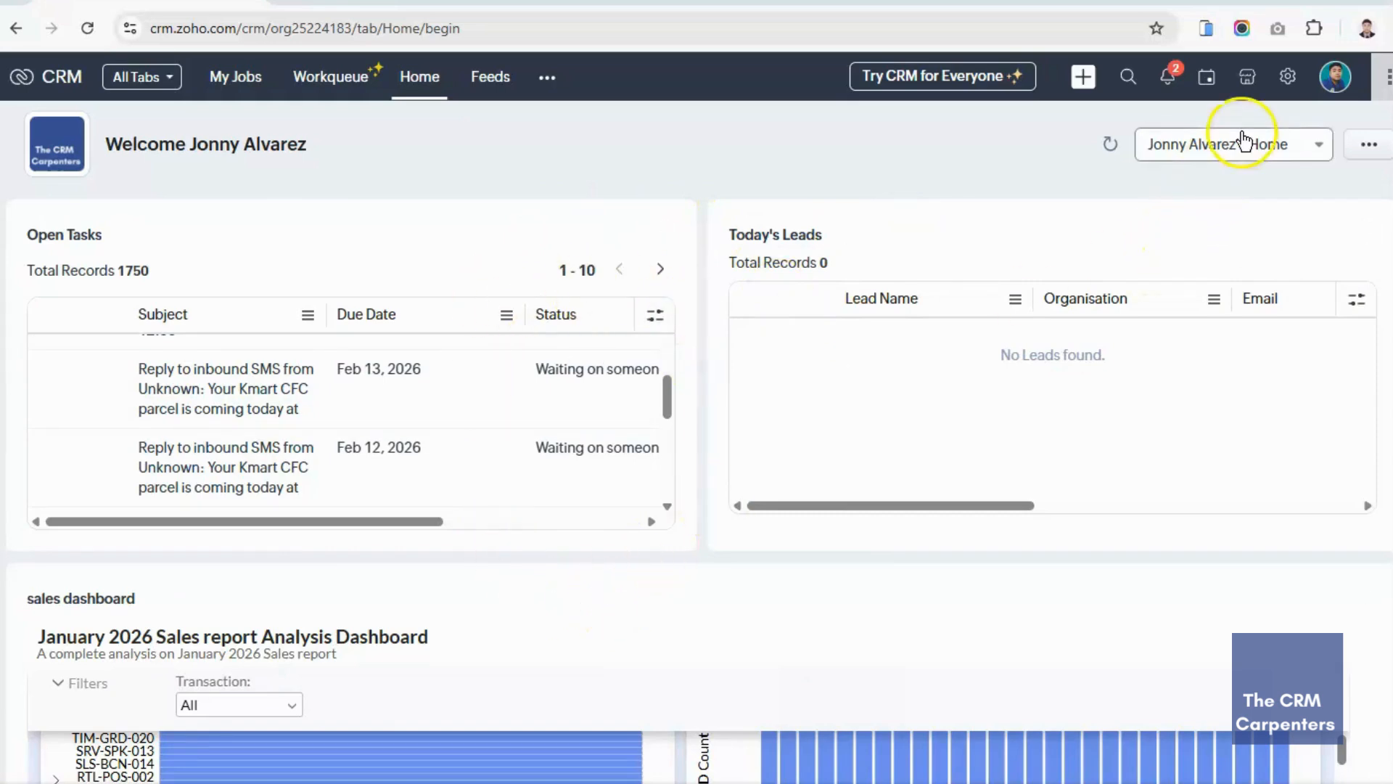
Open the home page customization settings in Setup and start creating a new home page
click(1287, 77)
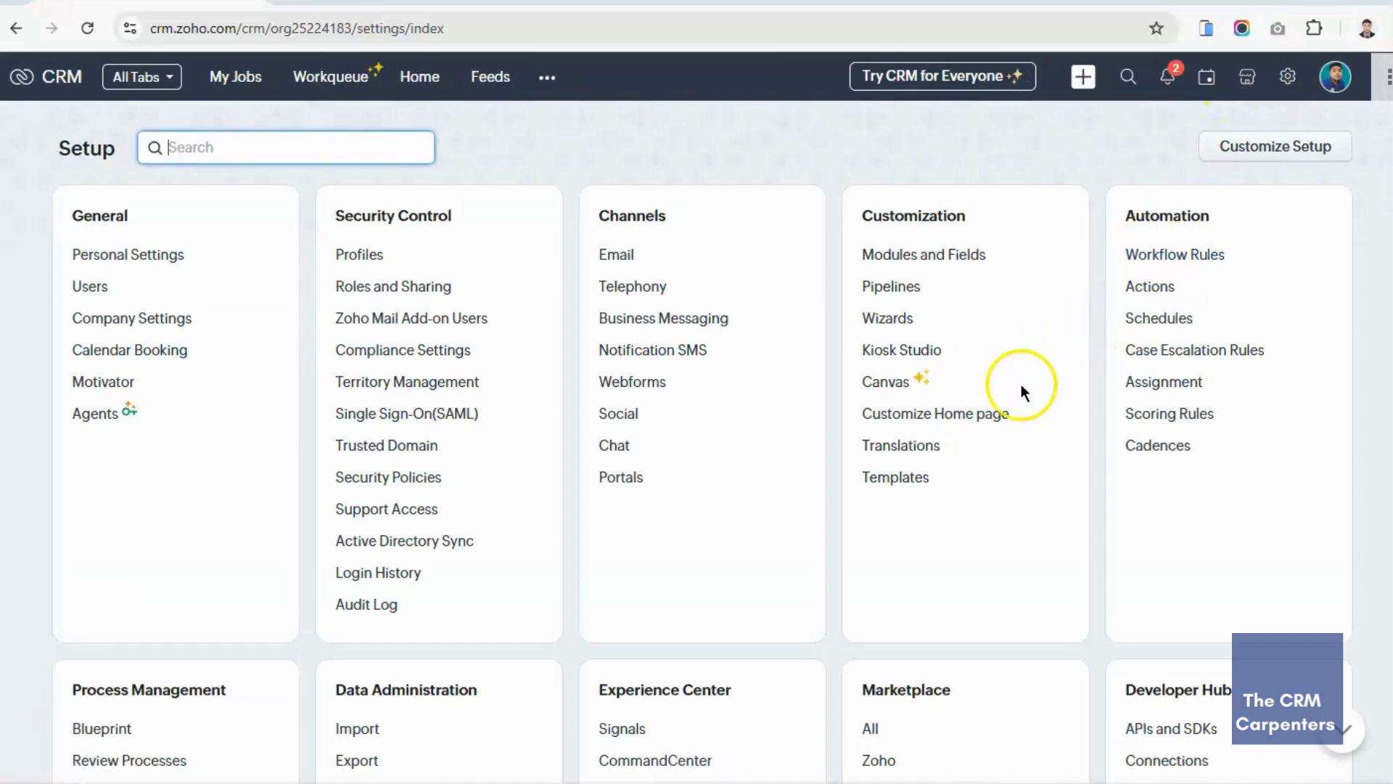
click(984, 414)
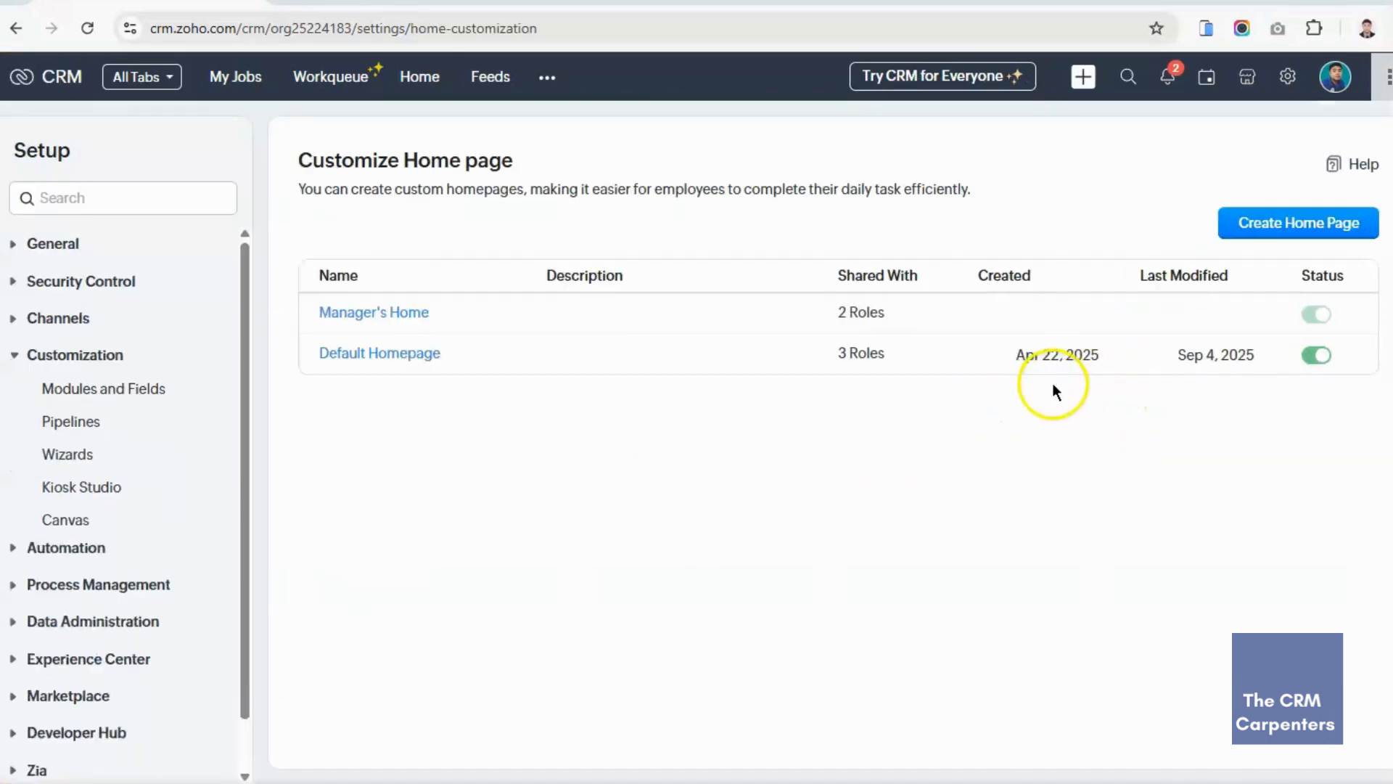
click(1310, 231)
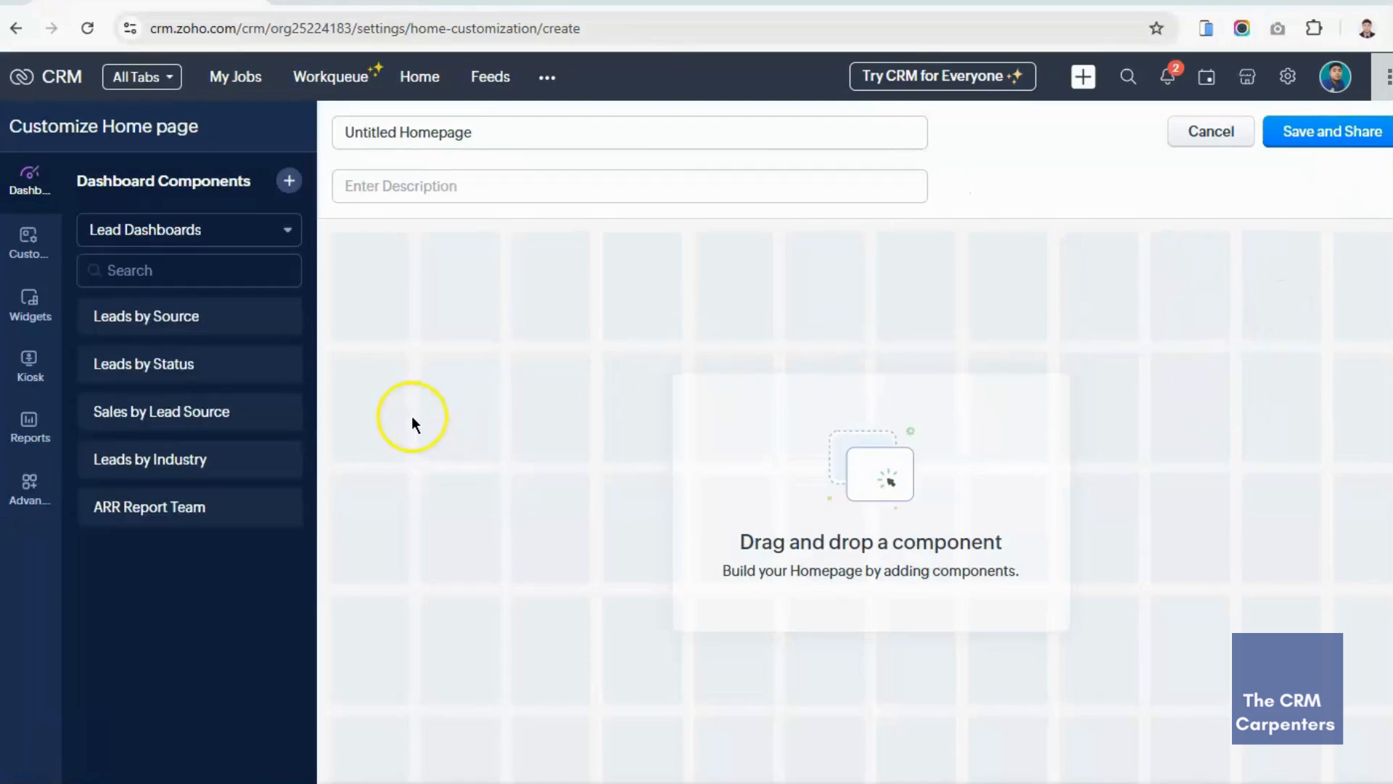
Place the sales dashboard widget at the start of the empty layout and enlarge its height to show more charts
click(30, 305)
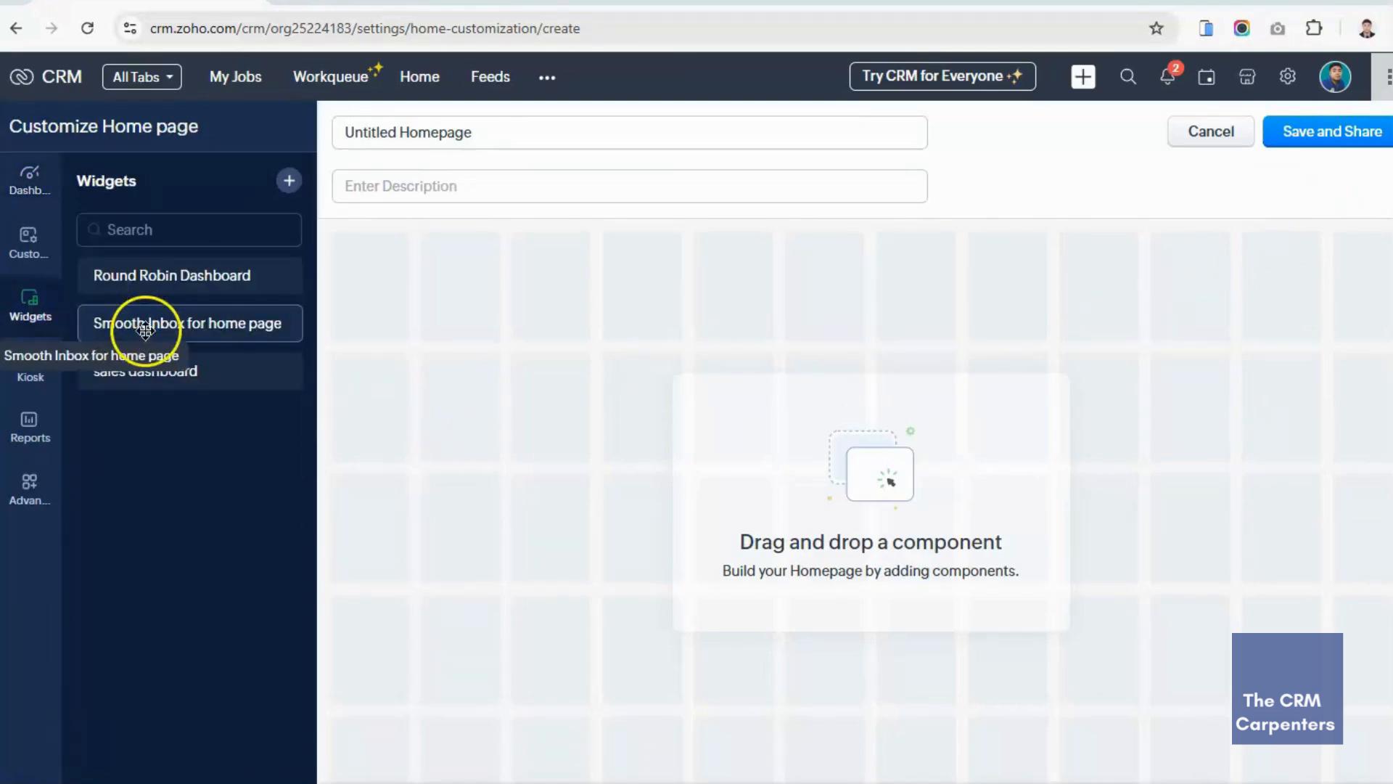
drag(115, 377, 568, 239)
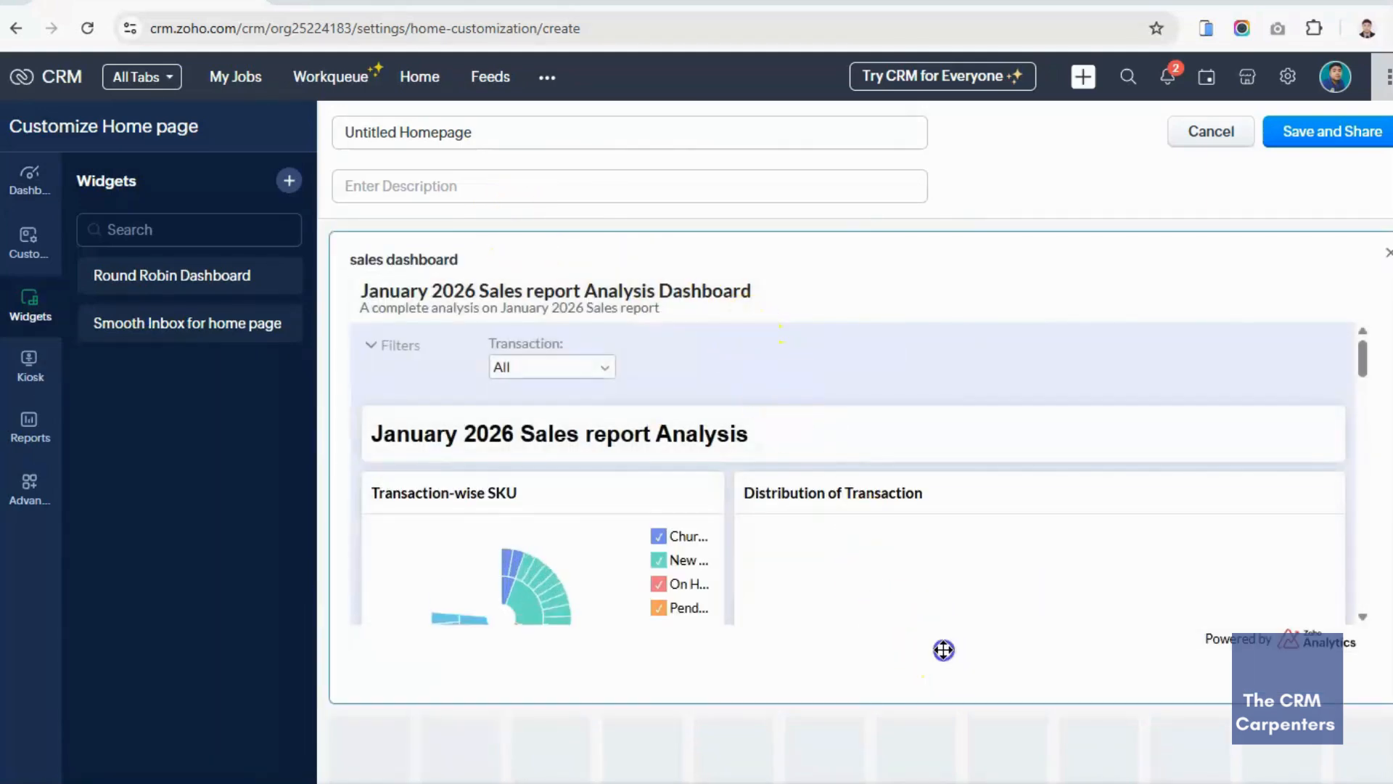
click(939, 647)
drag(874, 704, 883, 783)
scroll(920, 631, down, 1)
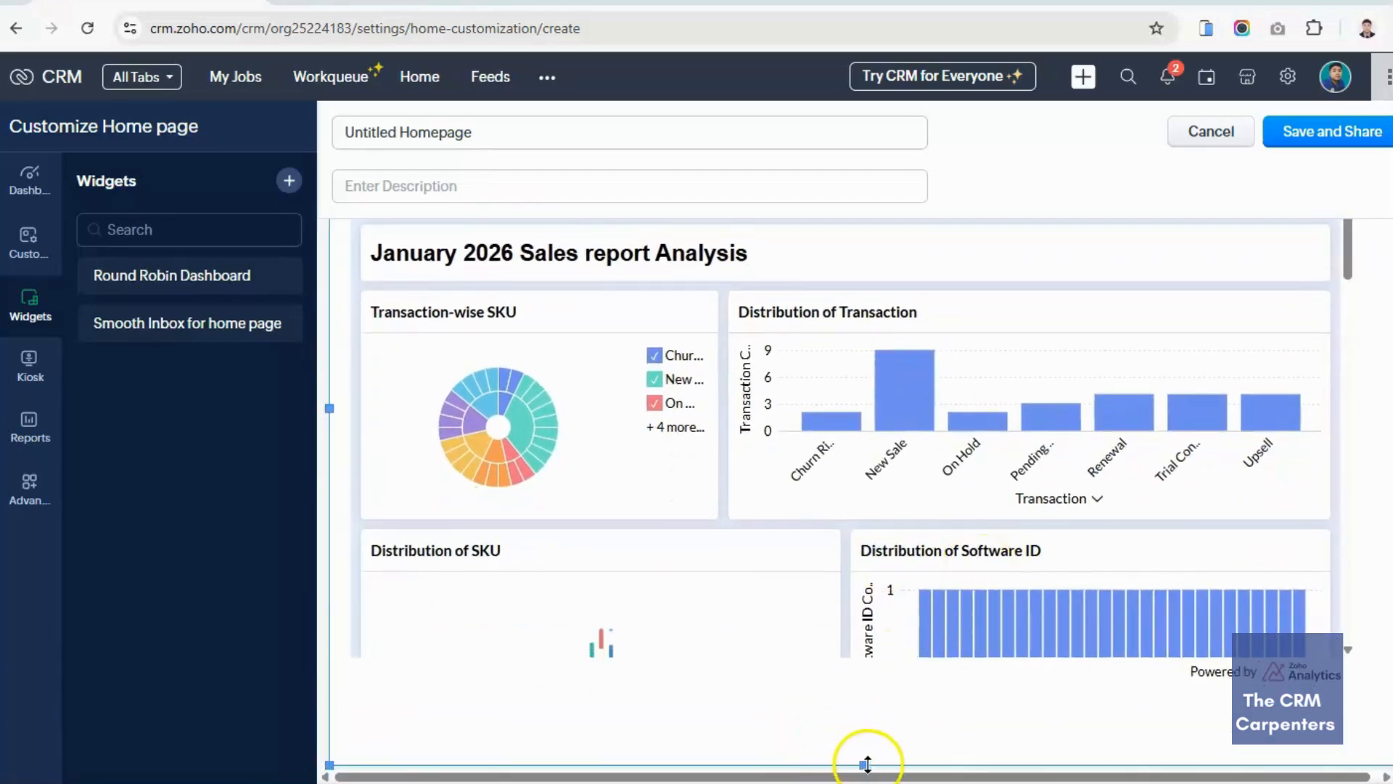
scroll(921, 603, up, 3)
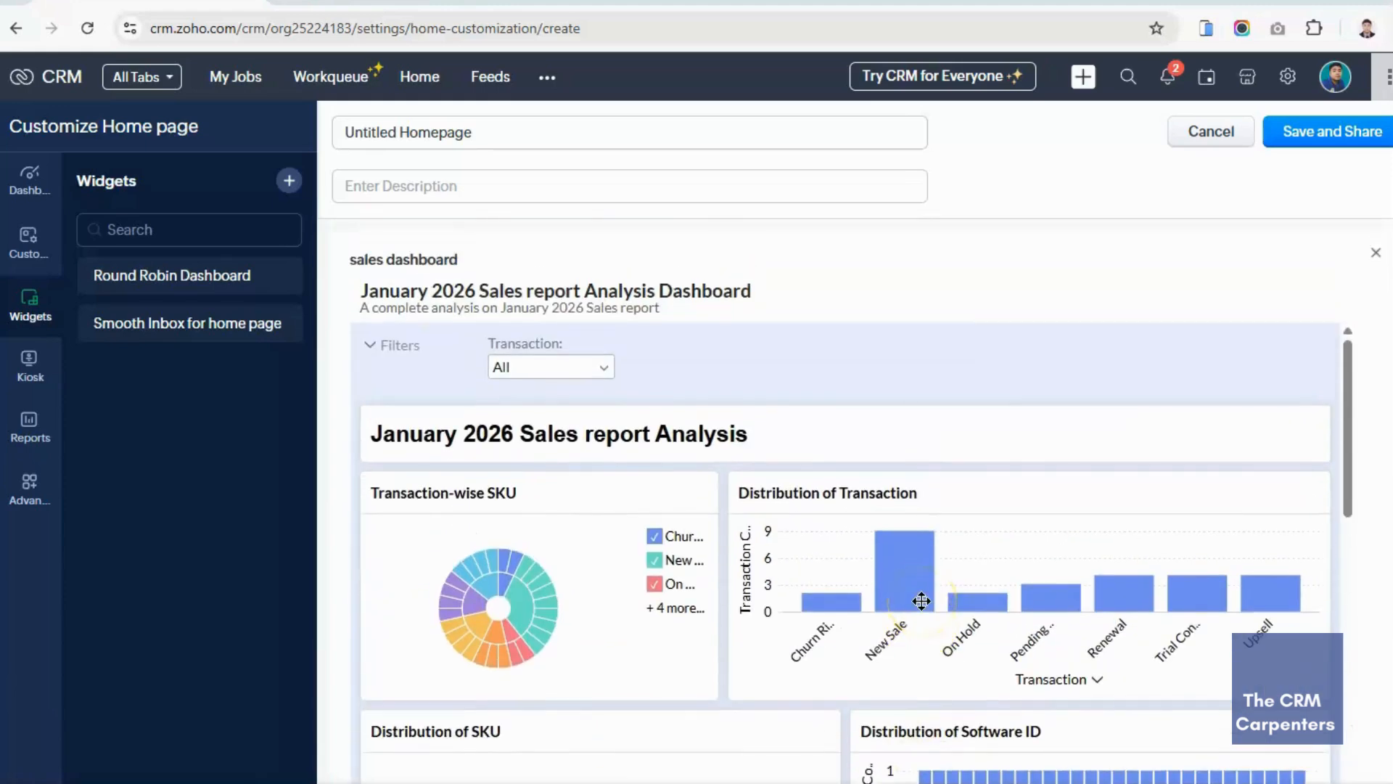
scroll(1247, 649, down, 4)
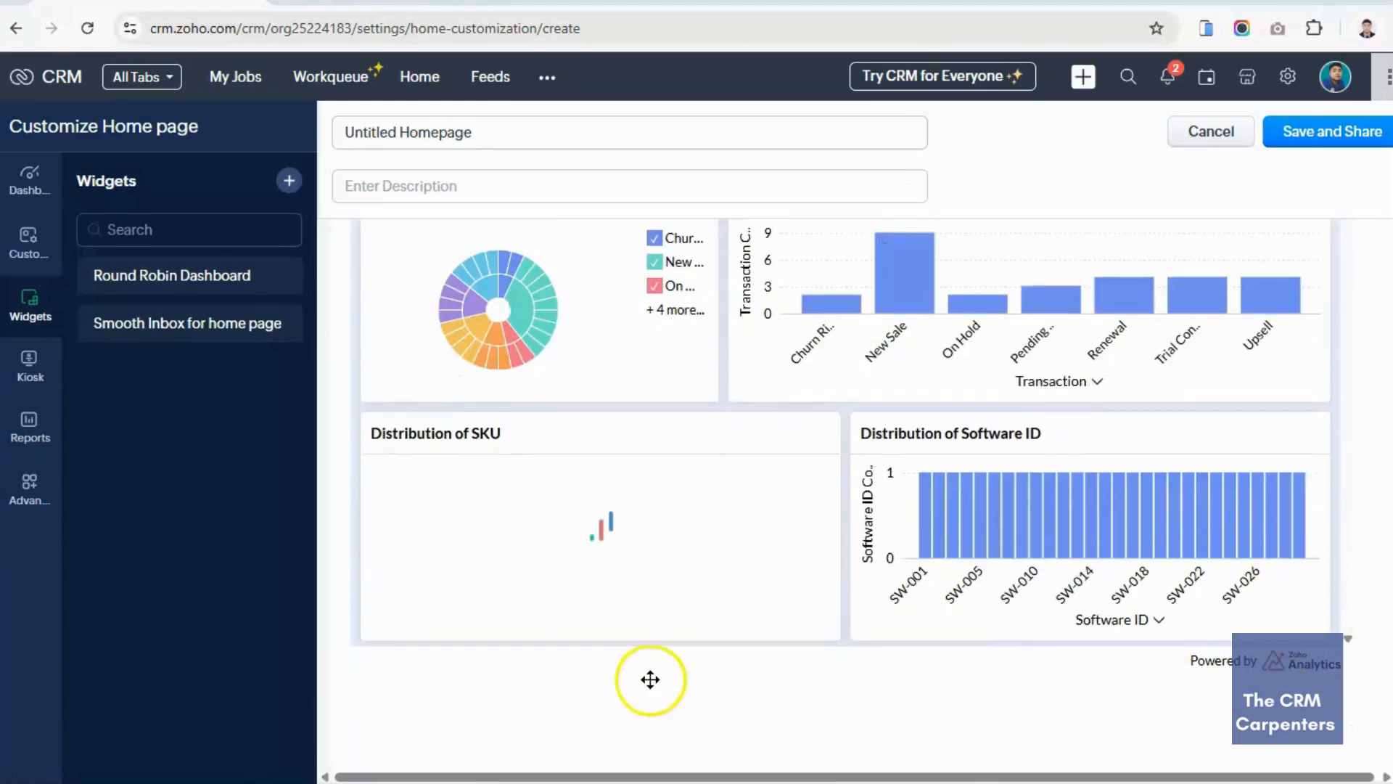
Replace the untitled home page's name with Sales Dashboard
scroll(707, 555, up, 4)
click(504, 131)
drag(529, 132, 334, 125)
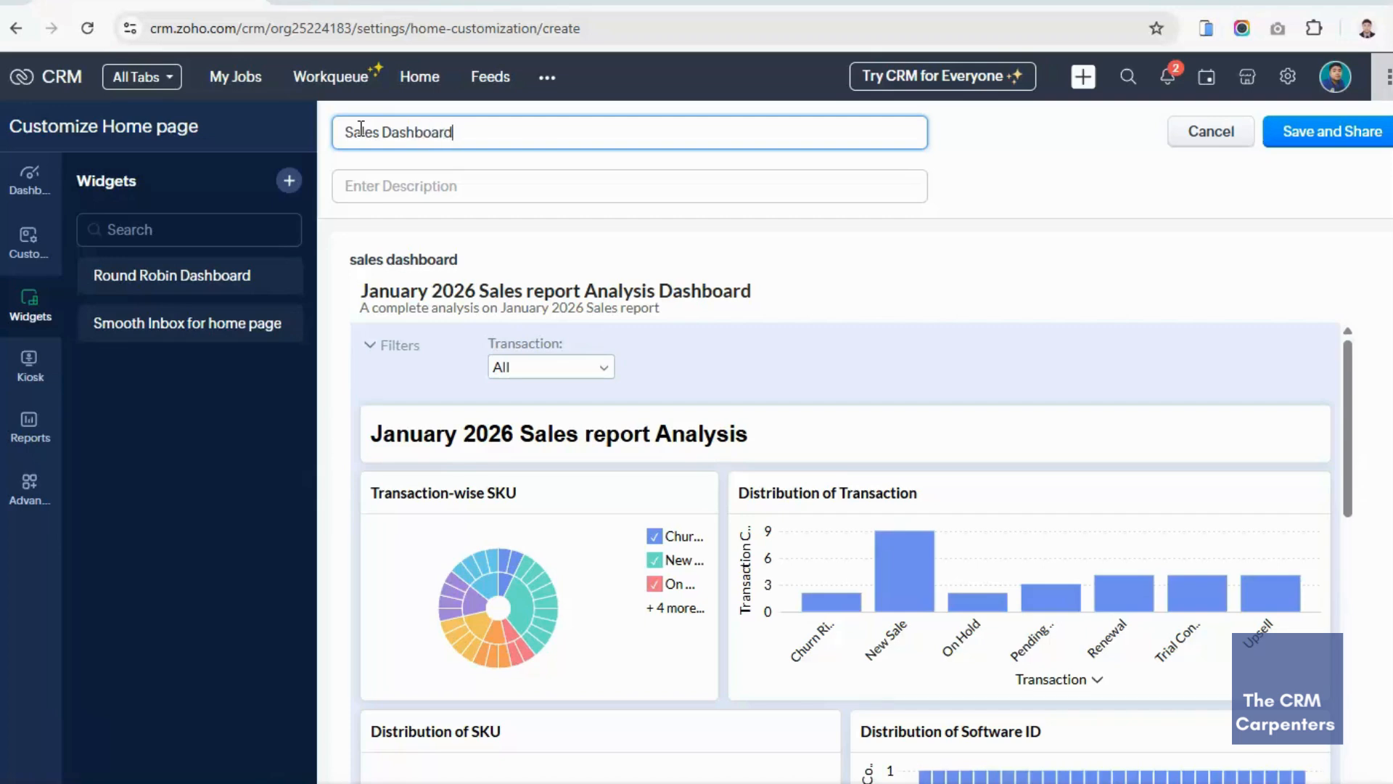
Share the new home page with your own user account only and save it
click(1306, 136)
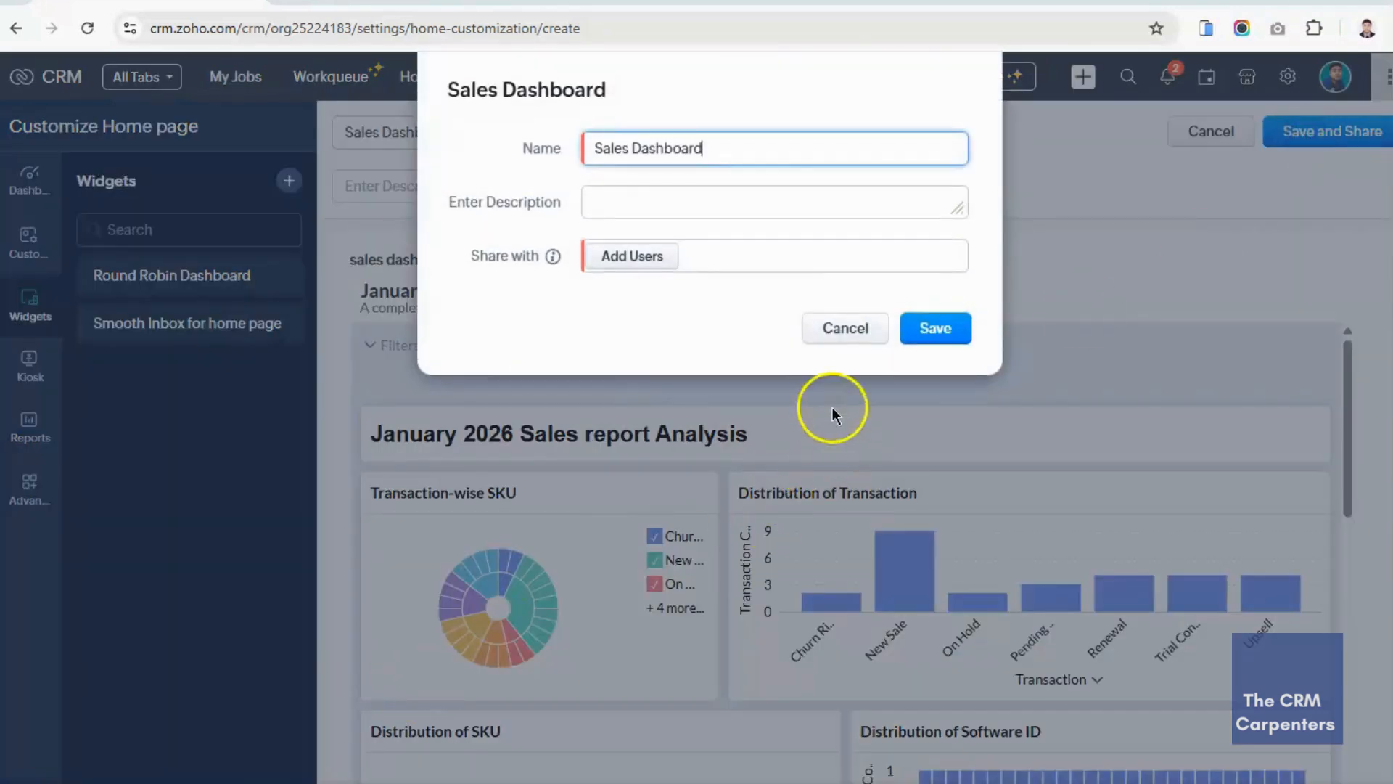
click(637, 259)
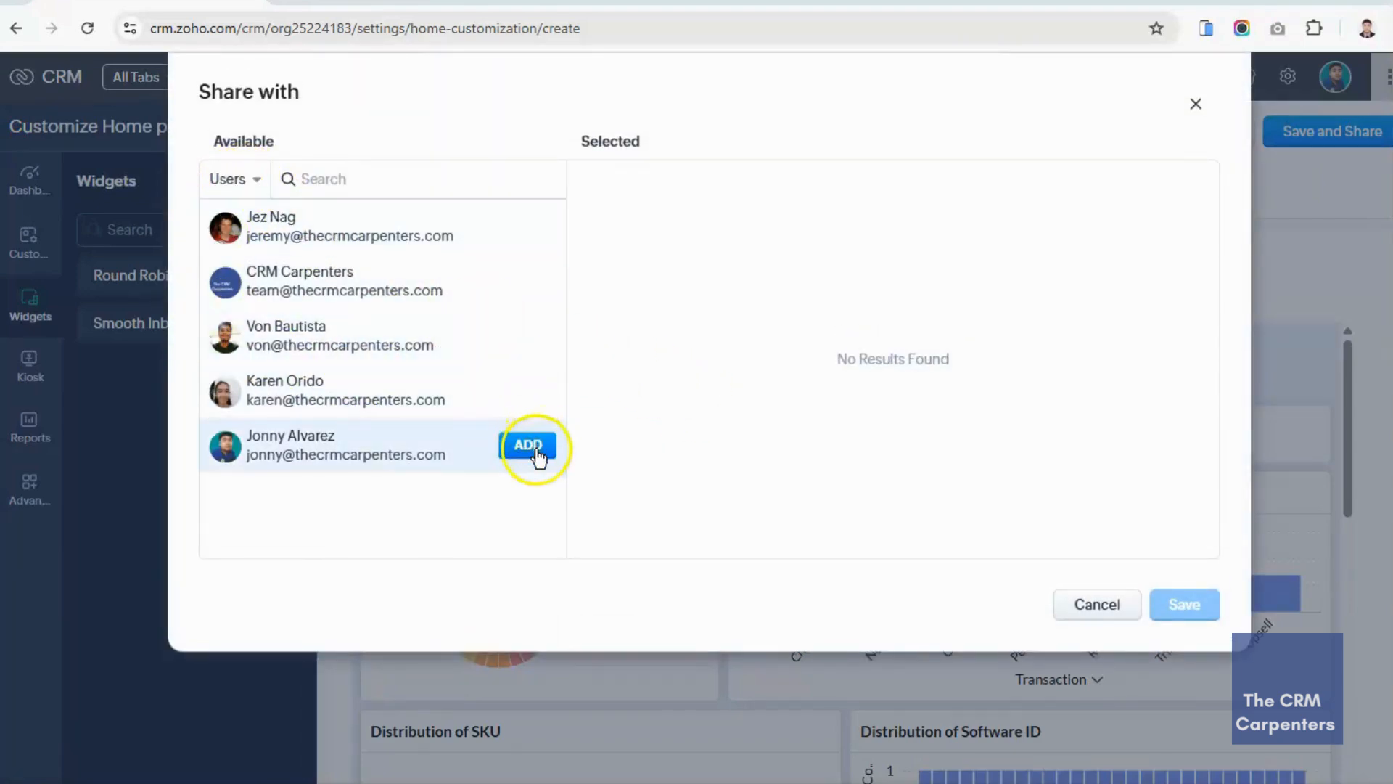
click(533, 447)
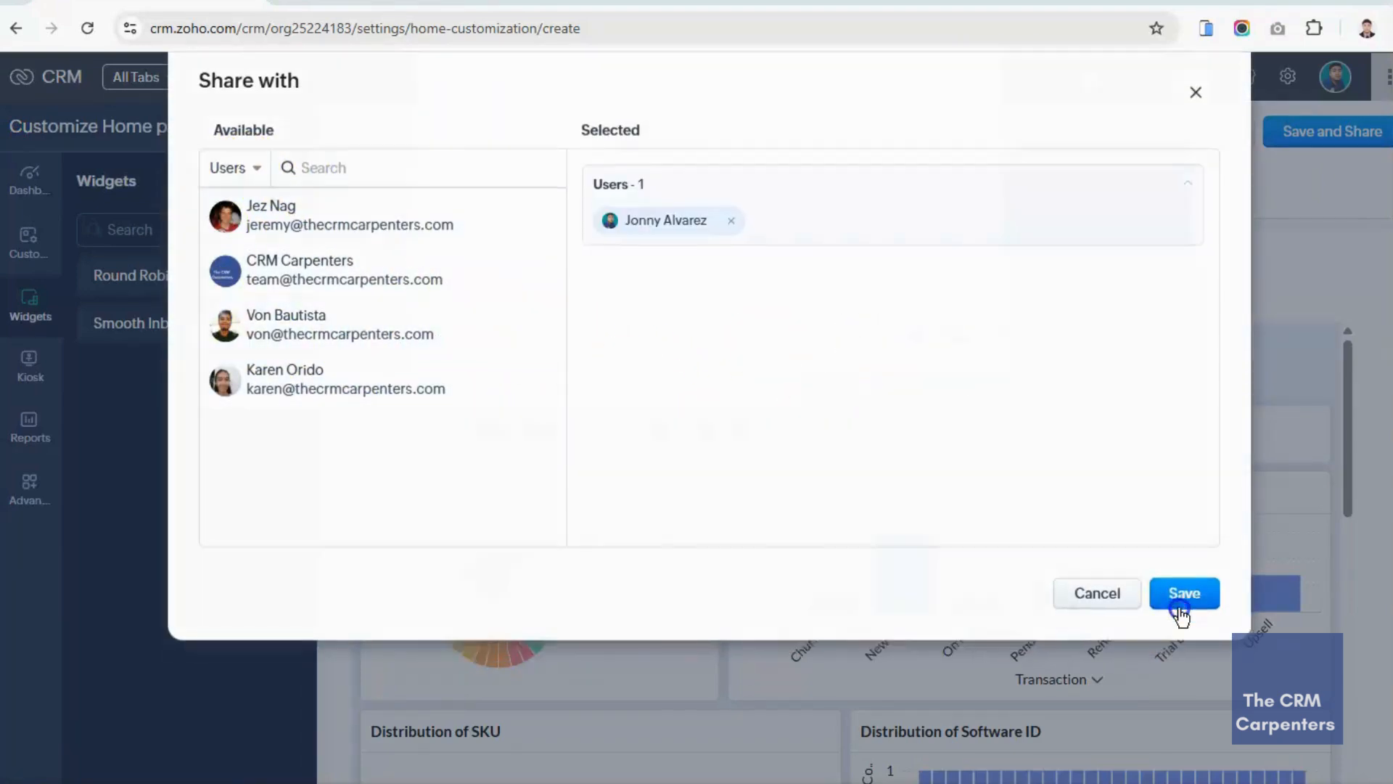
click(1177, 610)
click(936, 328)
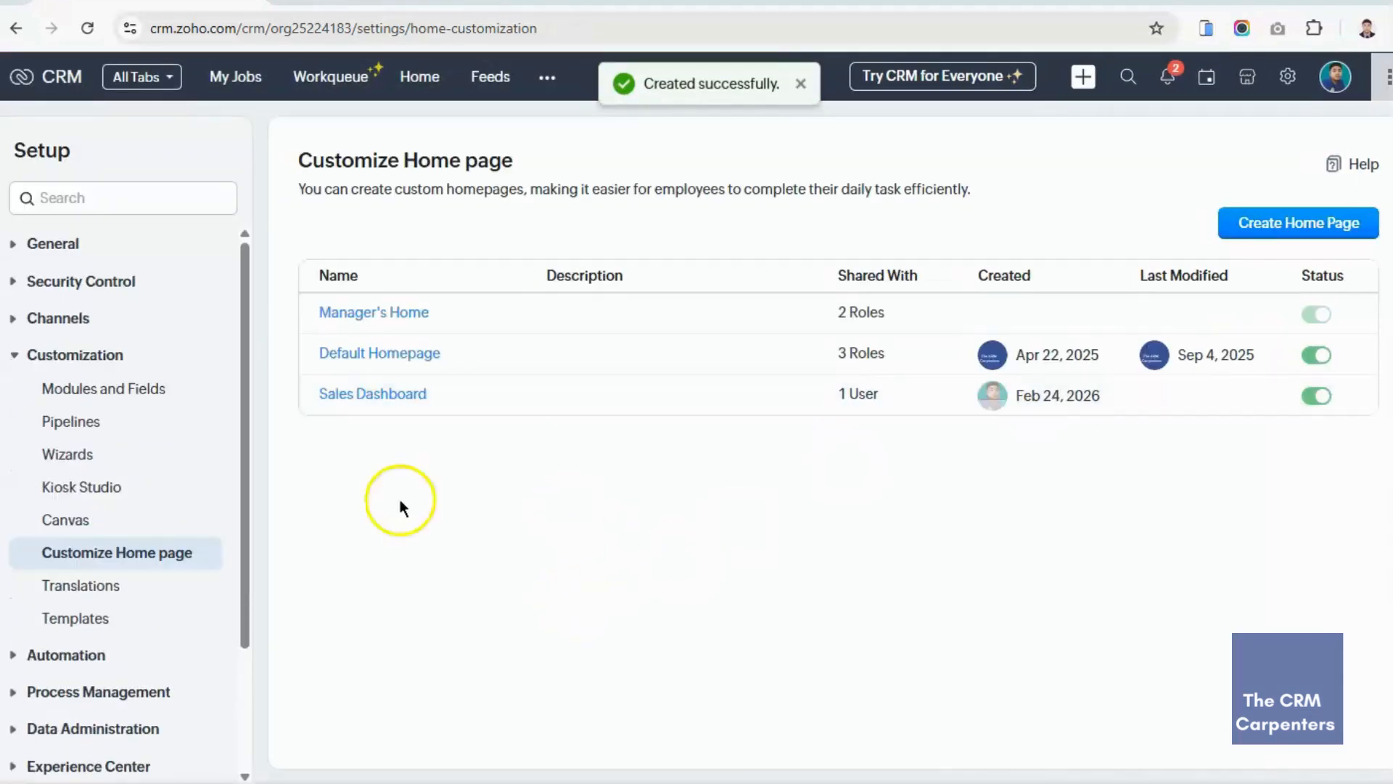
Return to the CRM home page and switch its view to the Sales Dashboard home page
click(413, 83)
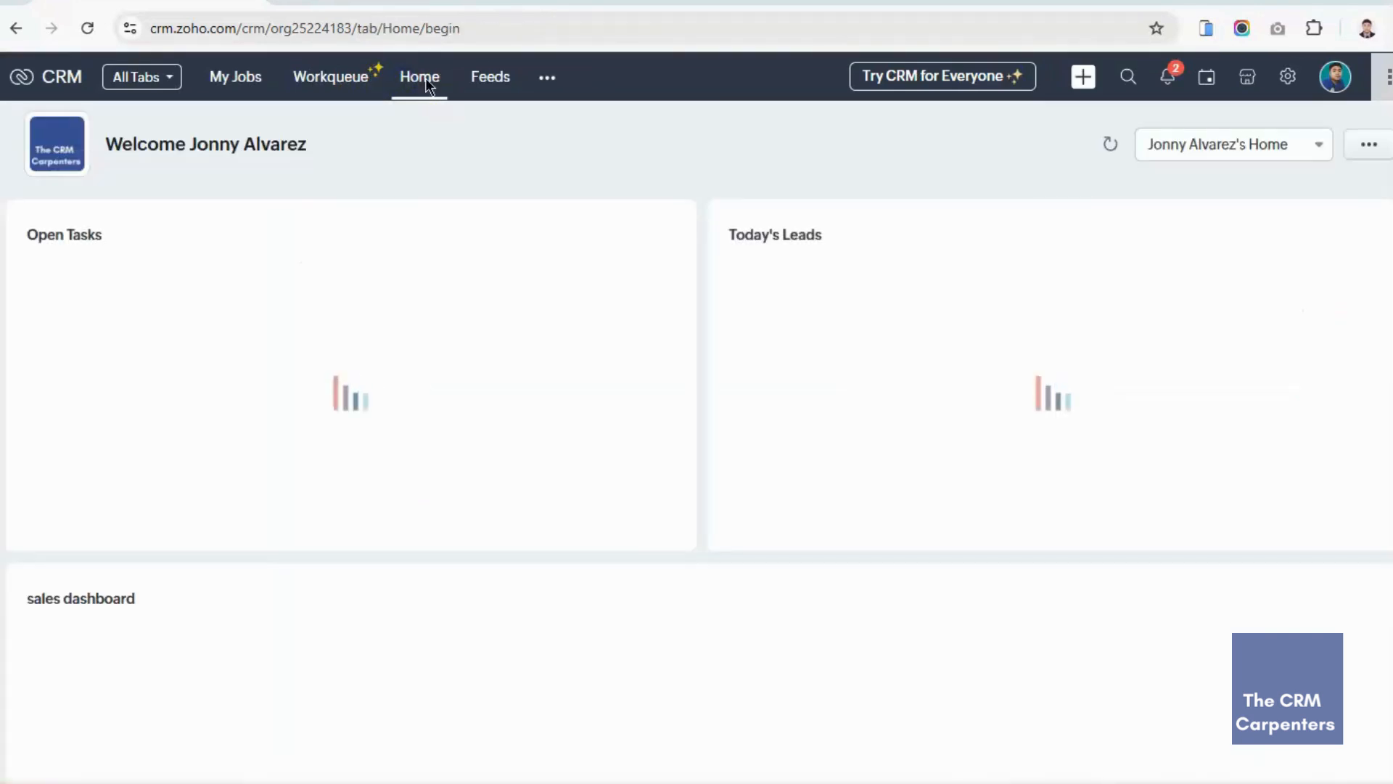
click(1292, 145)
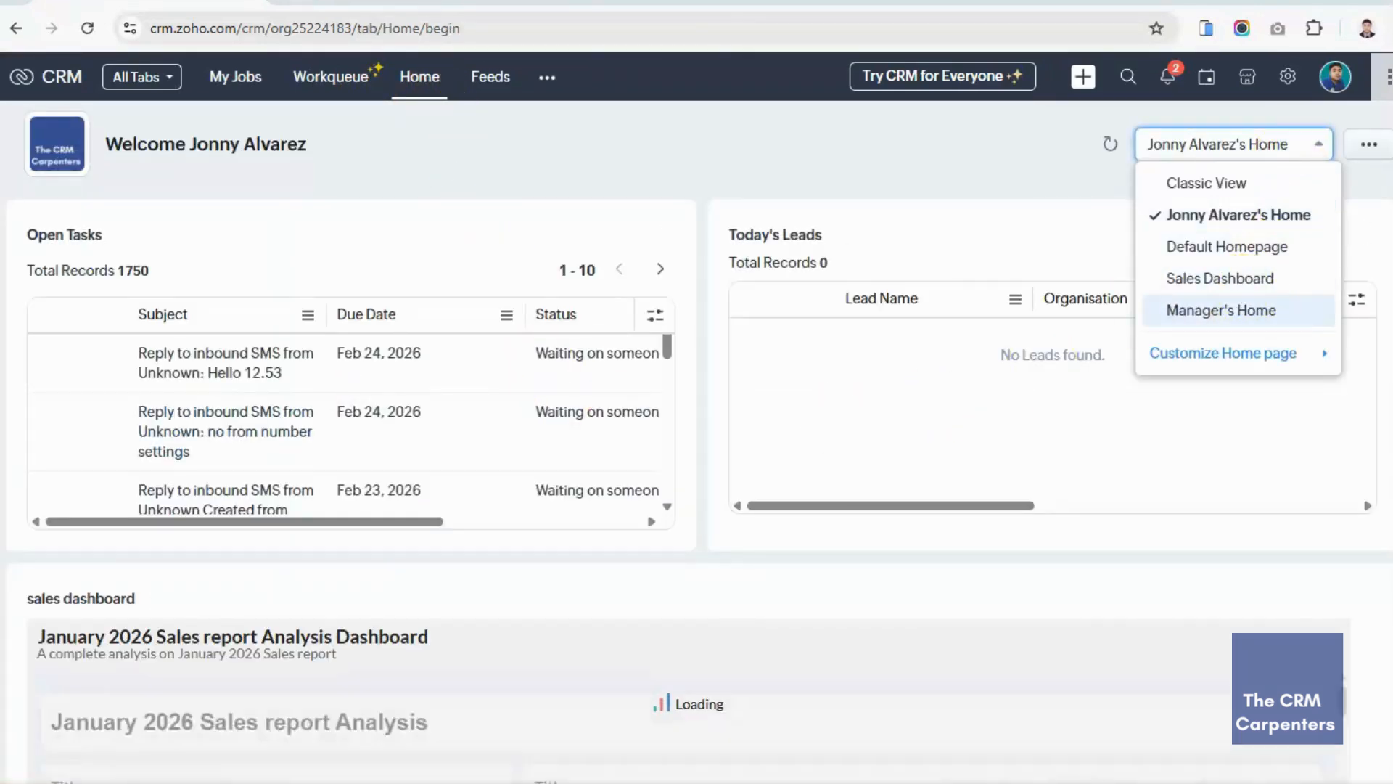
click(1317, 149)
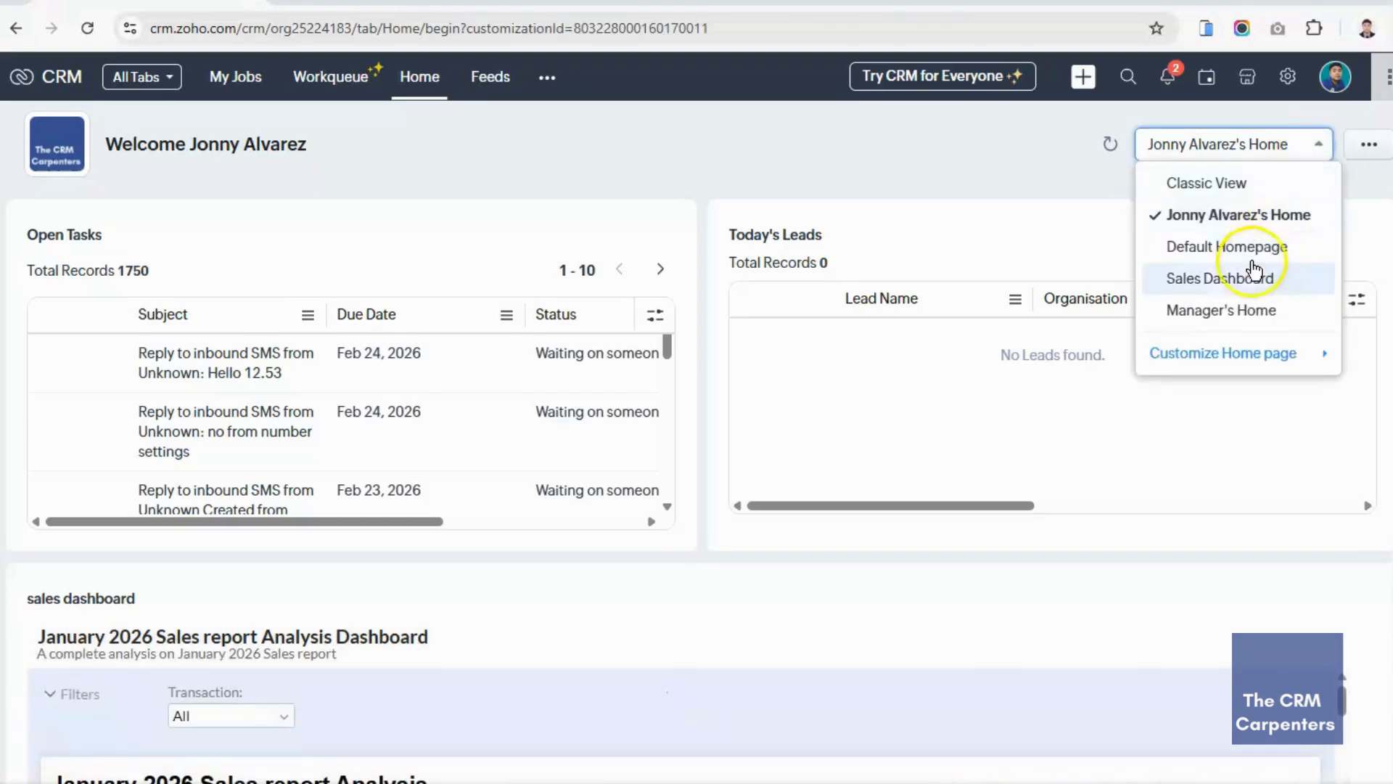
click(1249, 273)
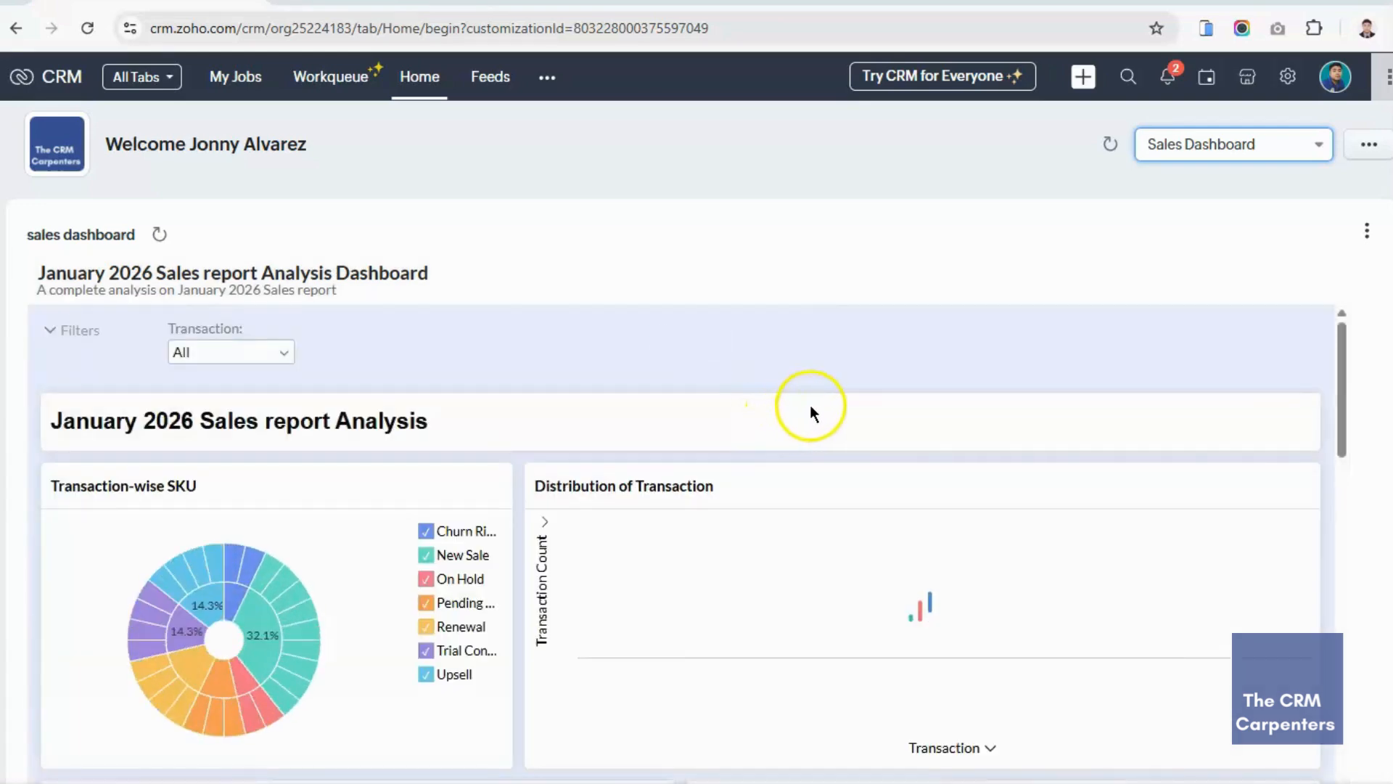
Examine all charts of the embedded sales report on the Sales Dashboard home page, down to Software ID & Transaction Contribution
scroll(846, 385, down, 5)
scroll(913, 451, down, 10)
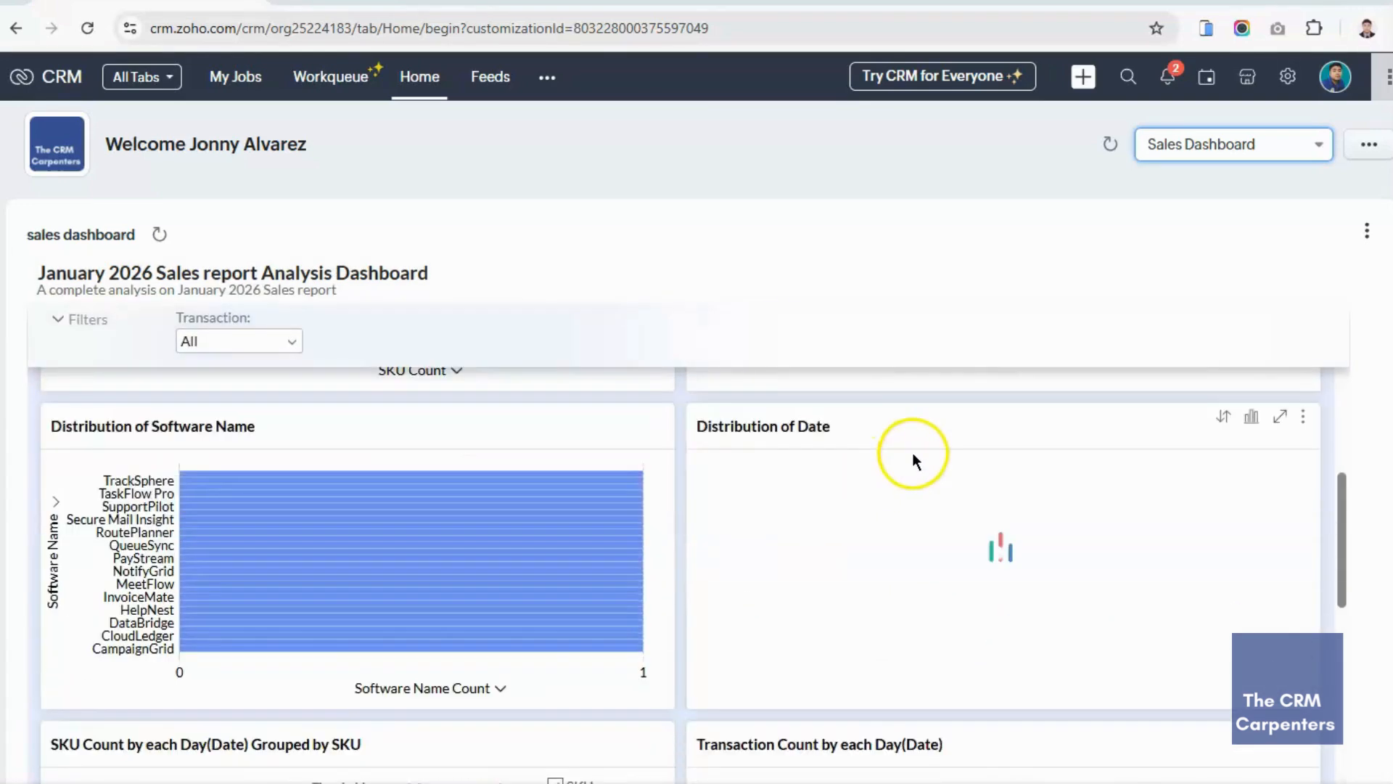
scroll(913, 451, down, 8)
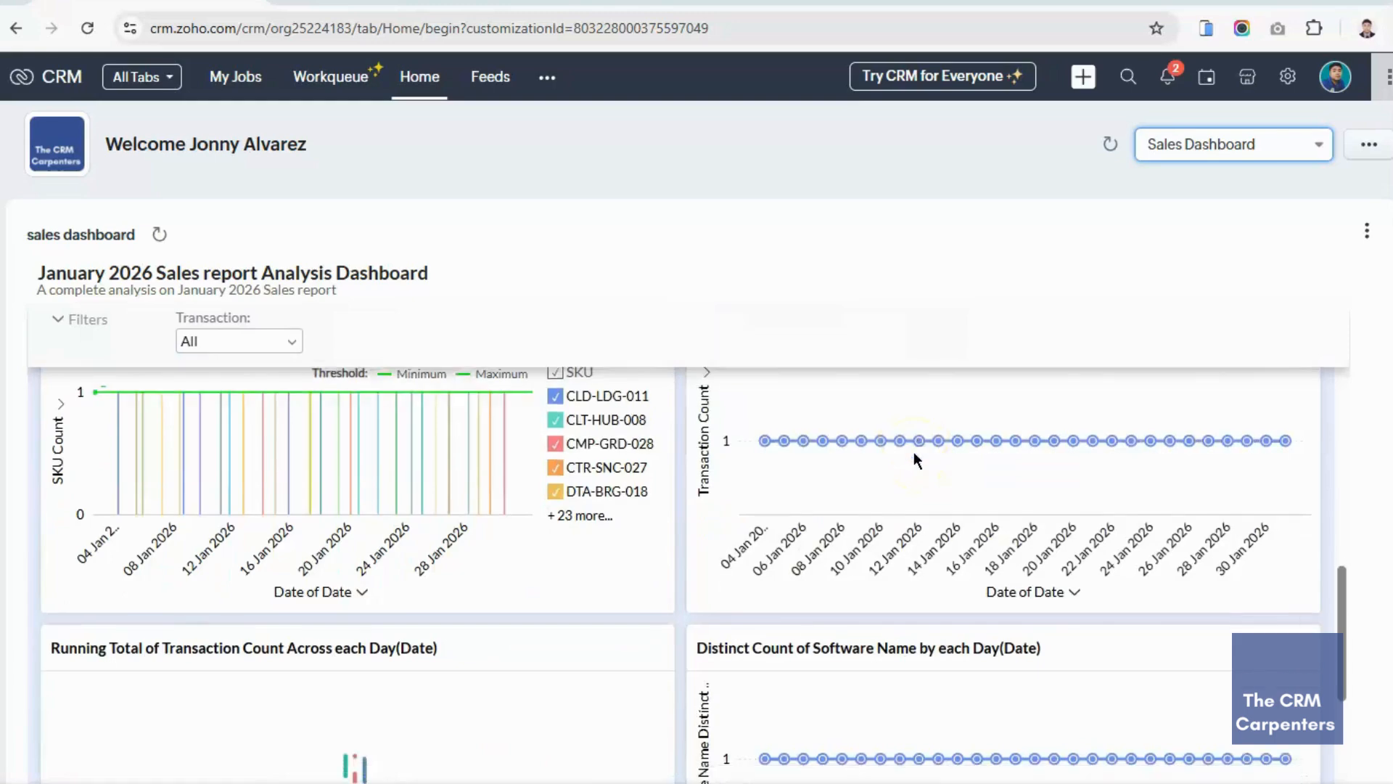
scroll(827, 476, down, 8)
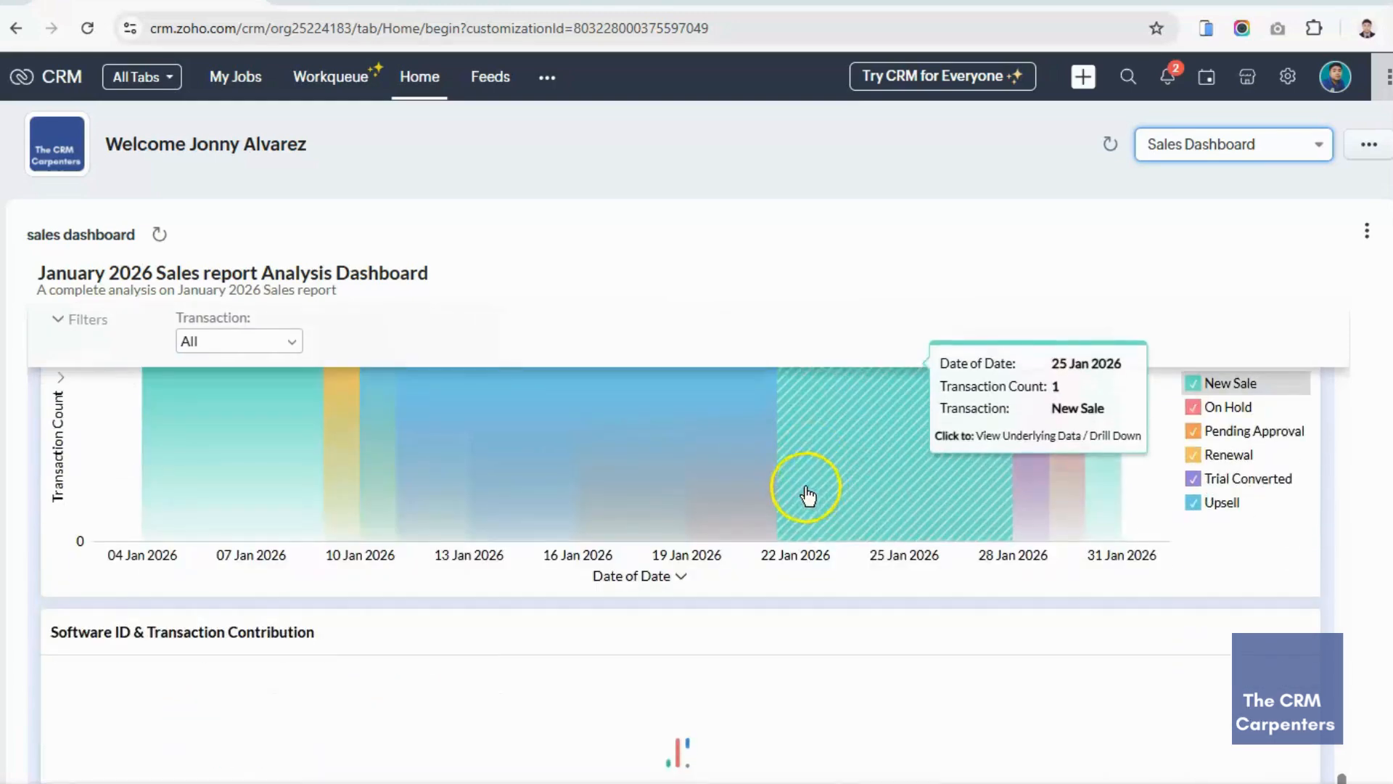
scroll(813, 494, up, 5)
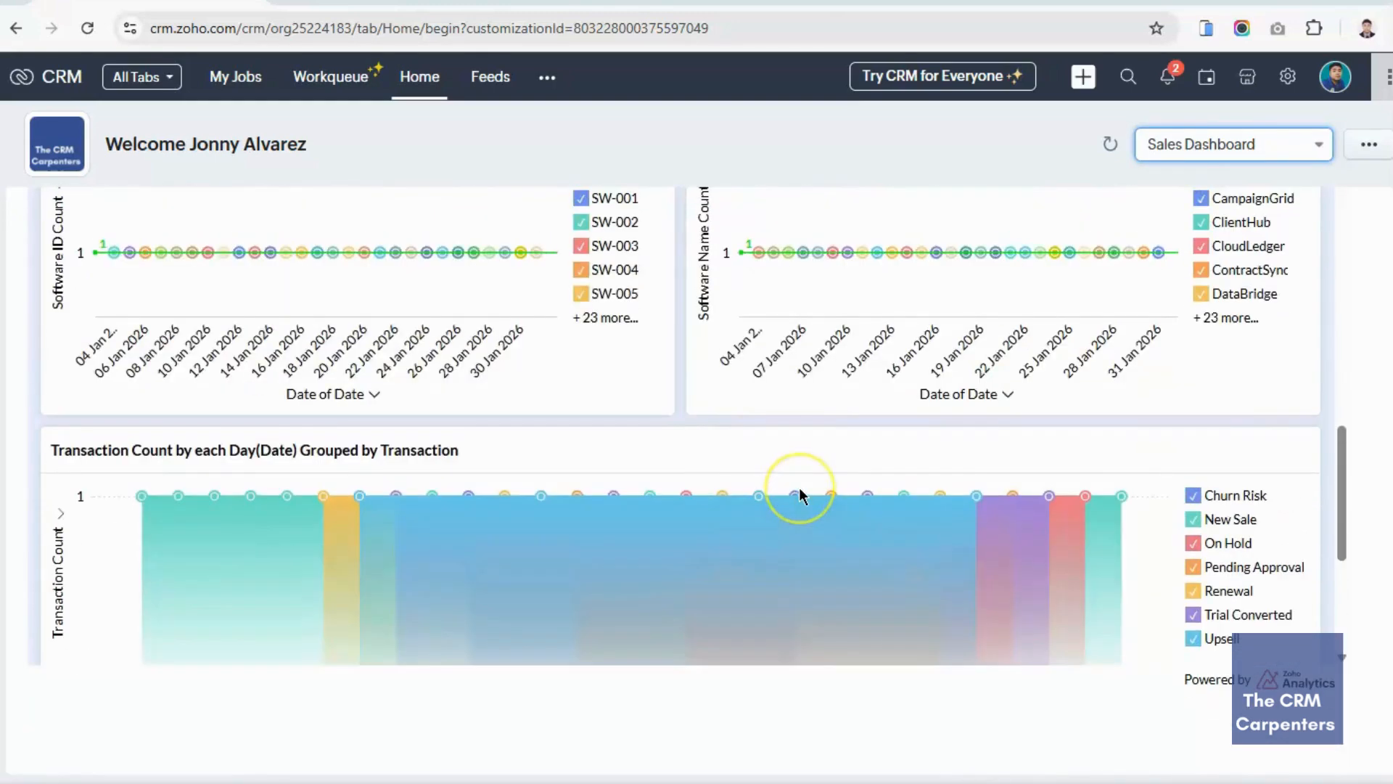
scroll(832, 429, up, 15)
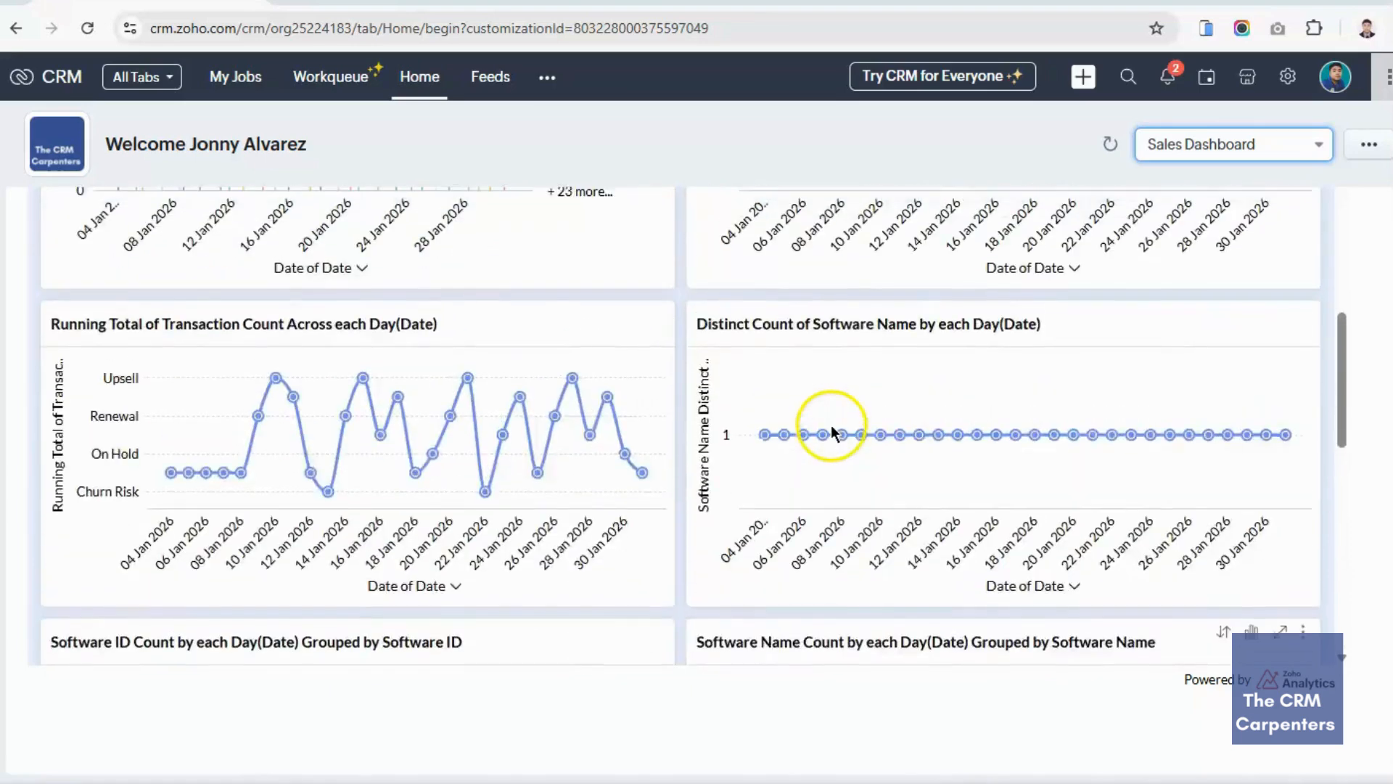
scroll(831, 424, up, 4)
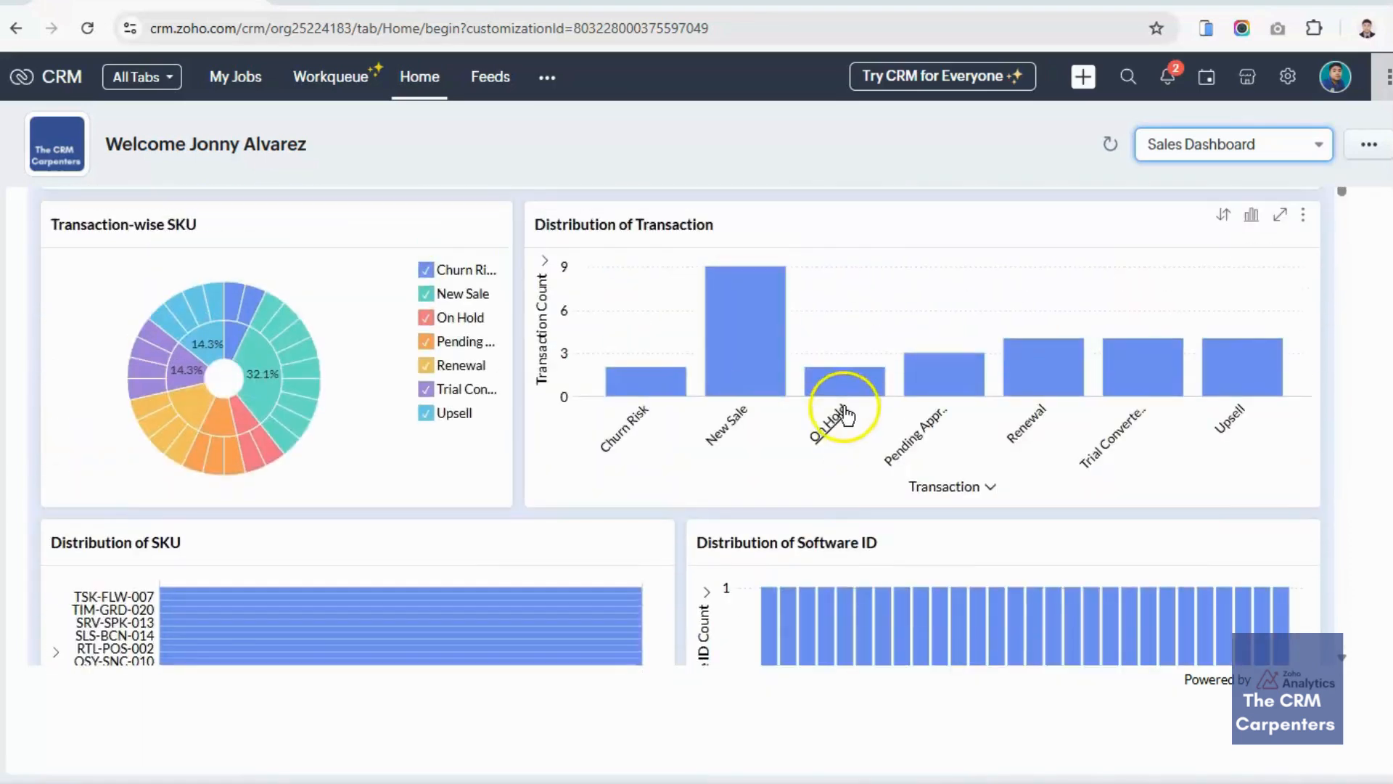
scroll(981, 374, down, 1)
scroll(979, 386, up, 1)
scroll(1306, 383, up, 4)
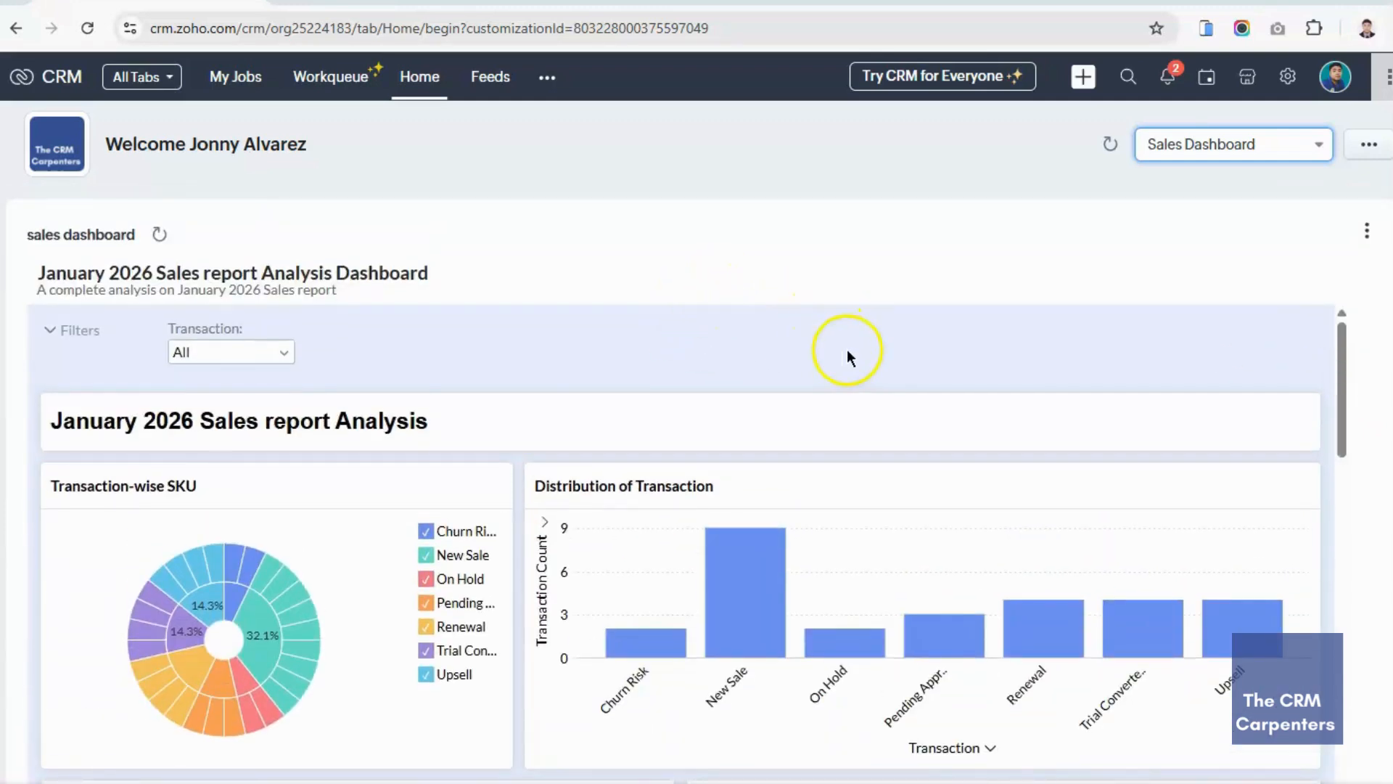
scroll(844, 360, down, 5)
scroll(1366, 483, down, 3)
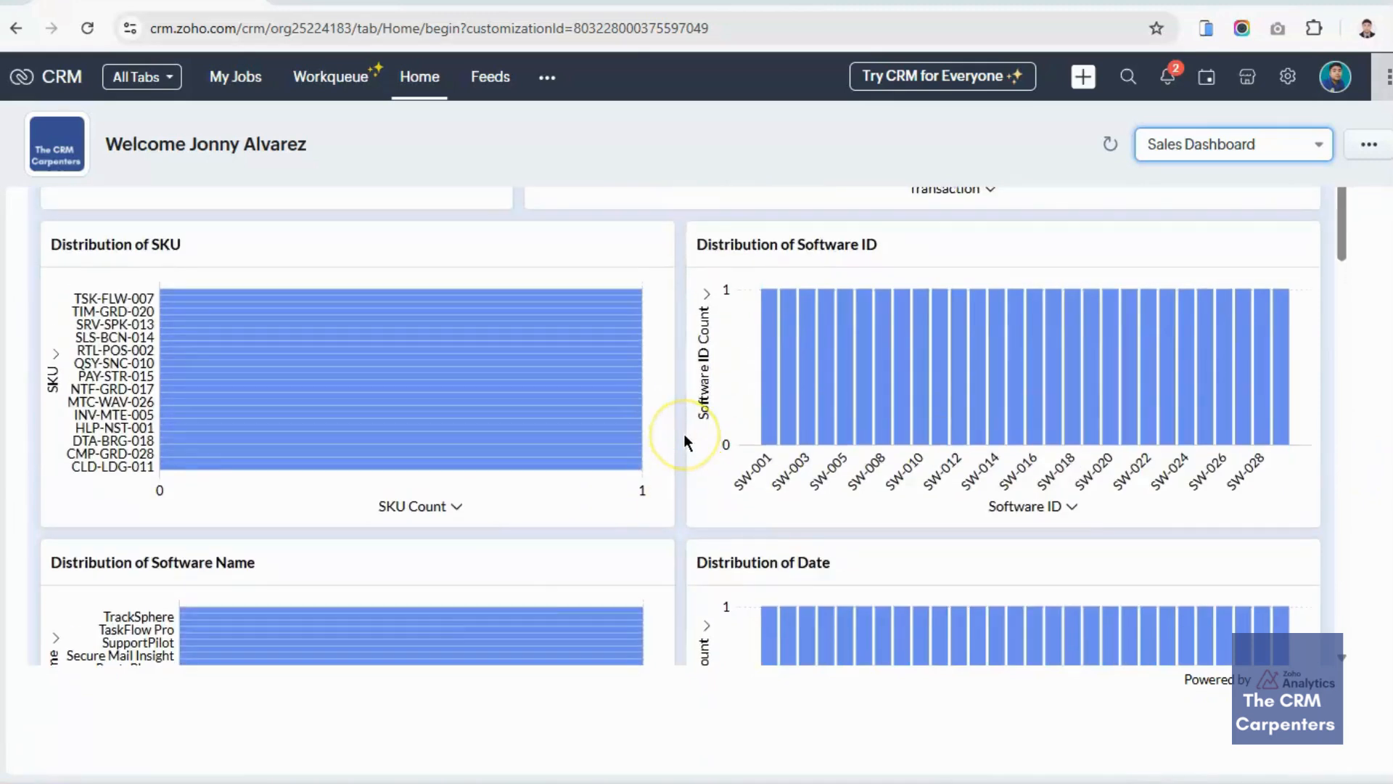
scroll(684, 434, up, 4)
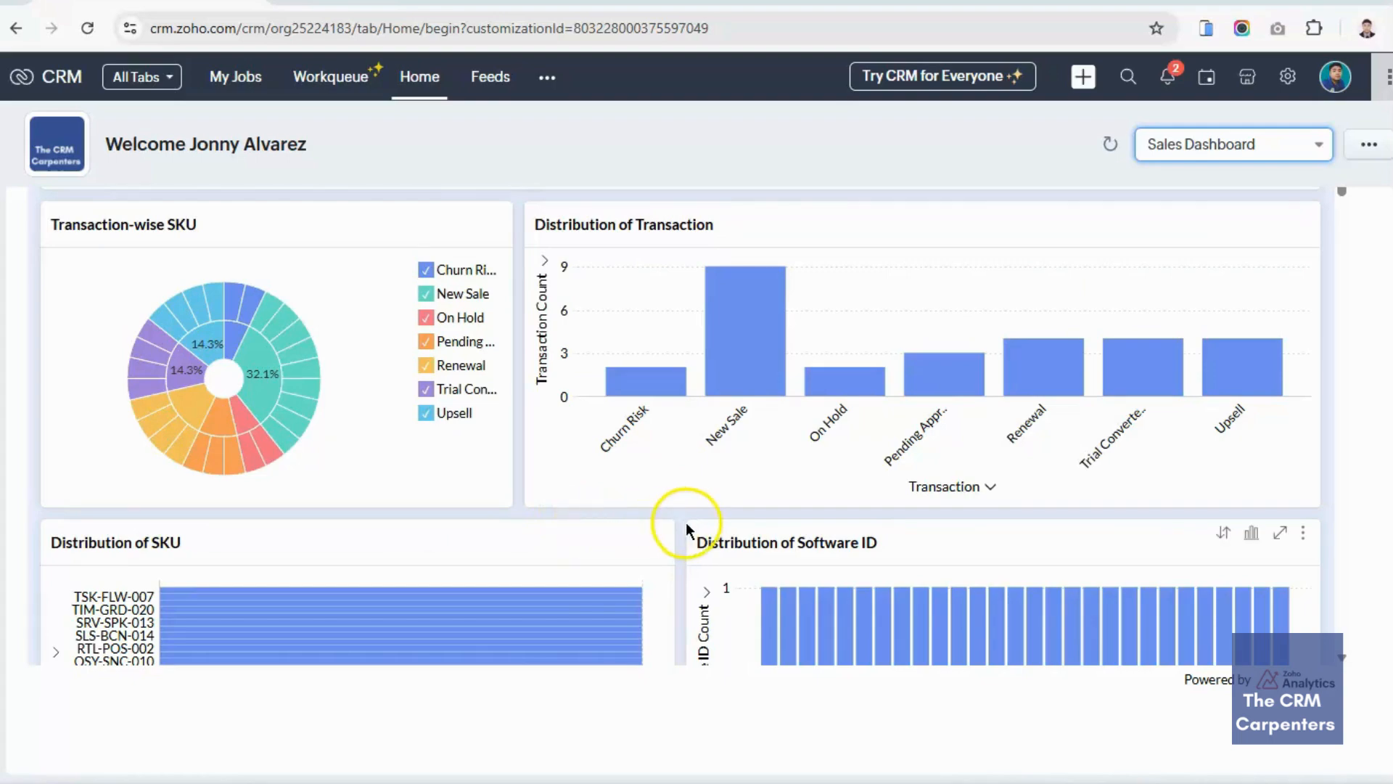
scroll(683, 519, down, 10)
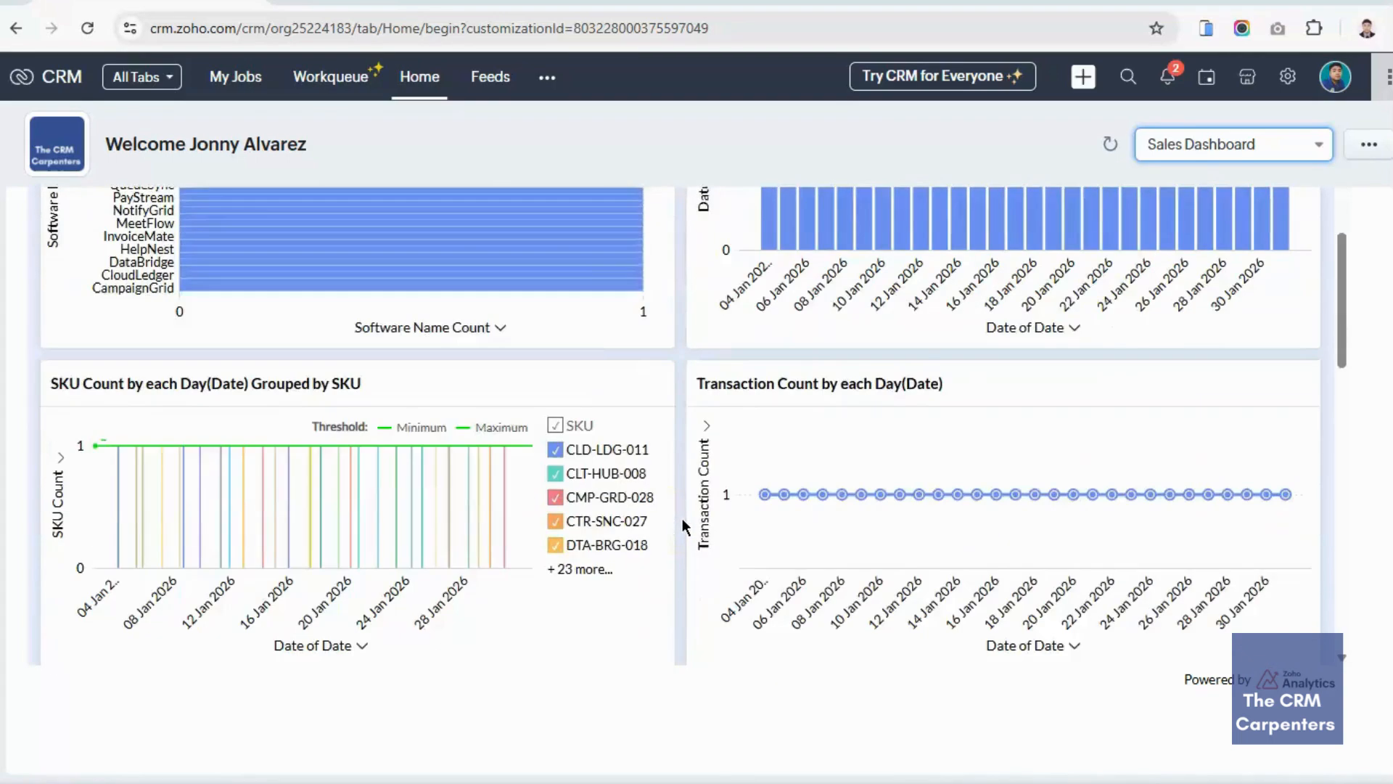
scroll(682, 518, down, 8)
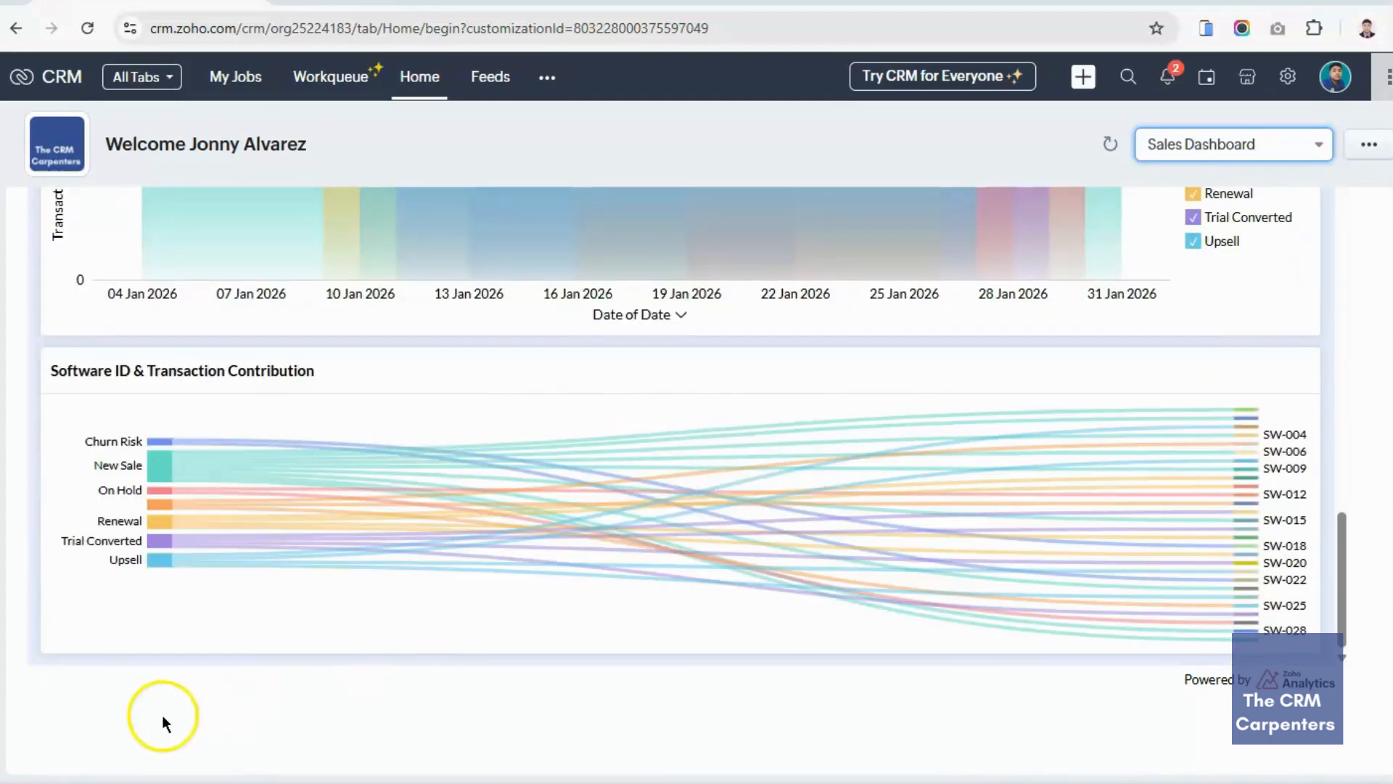